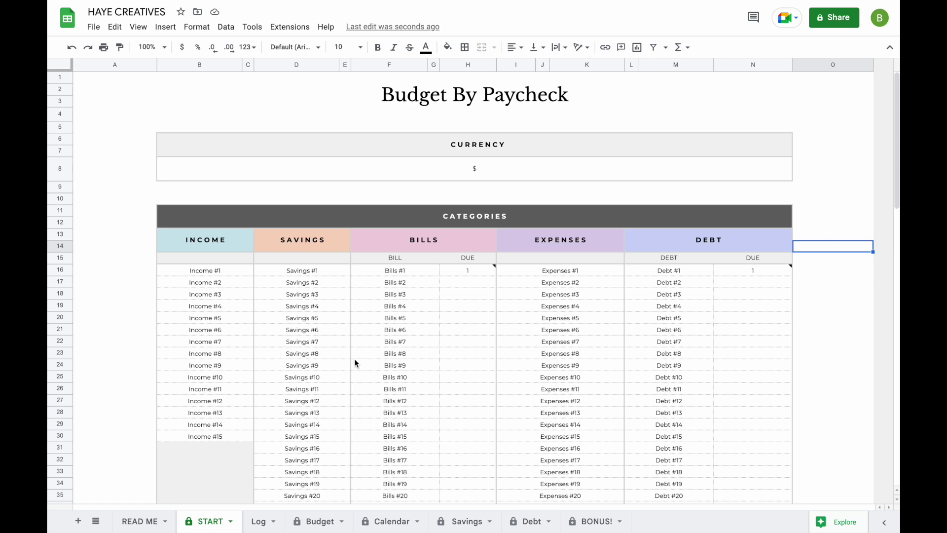
- Review the START sheet's setup tables, and look through the Log, Budget, Calendar, Savings, Debt and BONUS! sheets
{"action": "scroll", "coordinate": [260, 343], "scroll_direction": "down", "scroll_amount": 10}
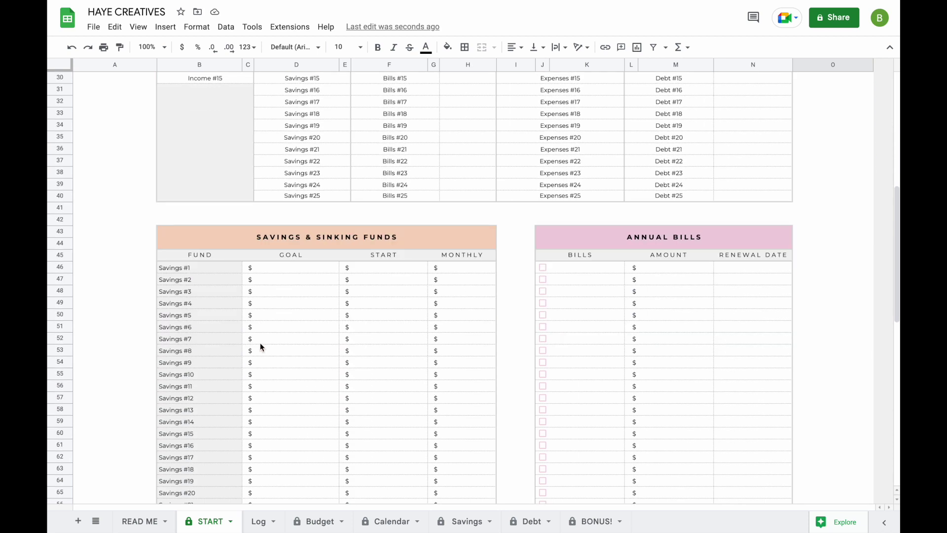
{"action": "scroll", "coordinate": [259, 343], "scroll_direction": "down", "scroll_amount": 1}
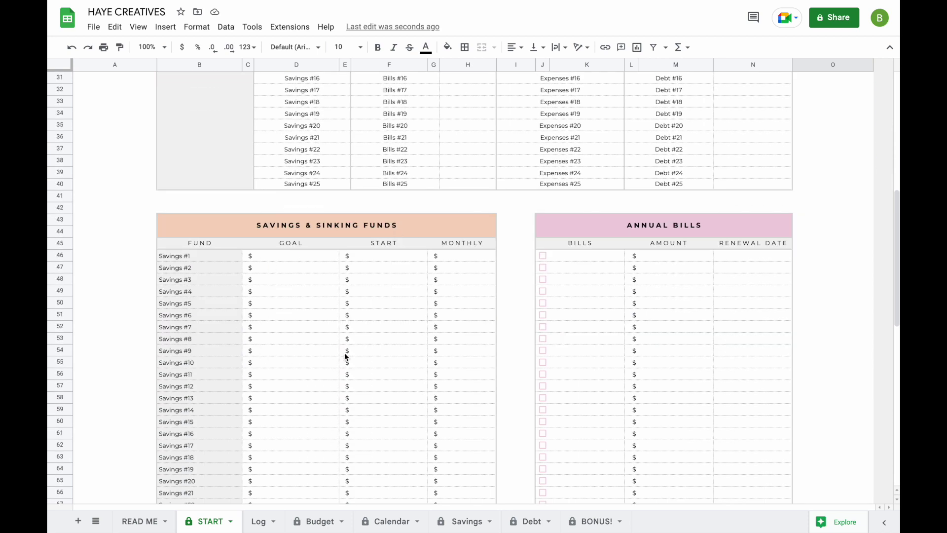
{"action": "scroll", "coordinate": [344, 352], "scroll_direction": "down", "scroll_amount": 11}
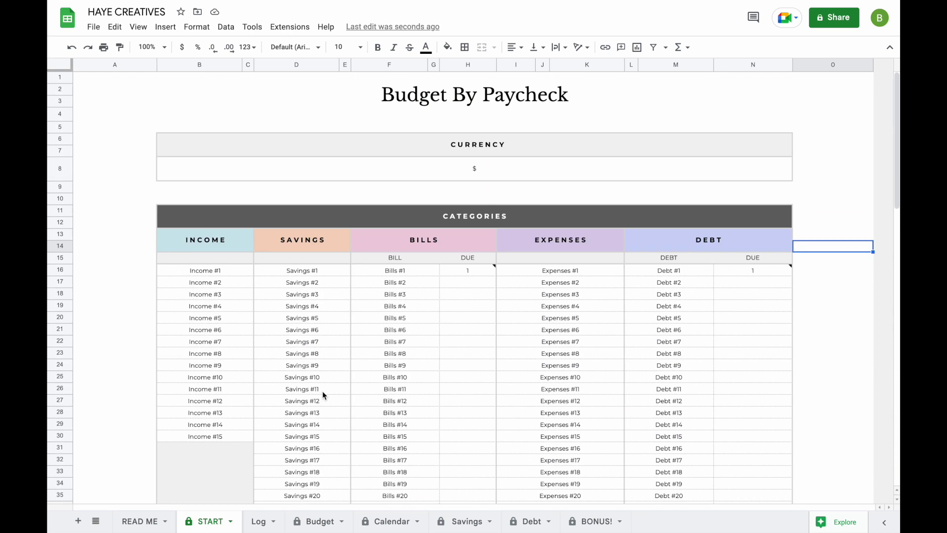
{"action": "left_click", "coordinate": [258, 522]}
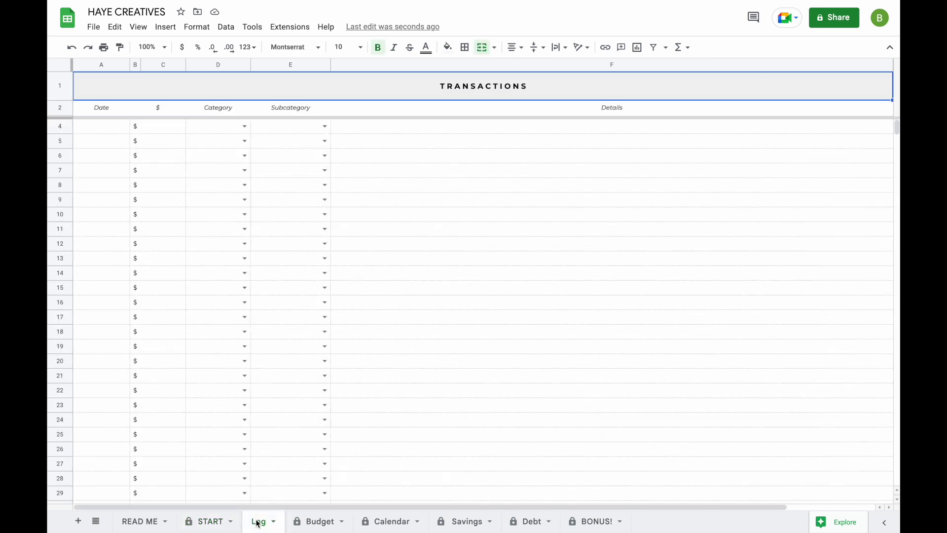
{"action": "left_click", "coordinate": [315, 523]}
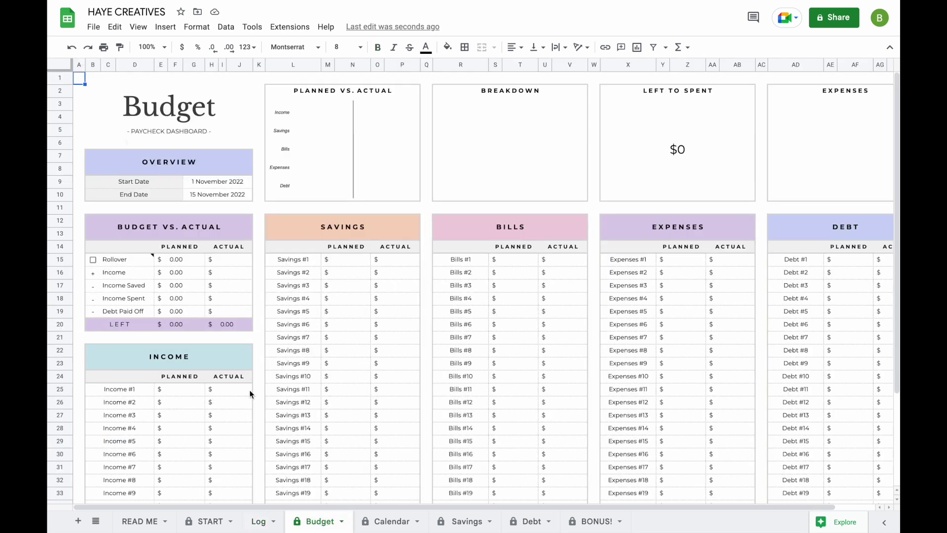
{"action": "left_click", "coordinate": [390, 523]}
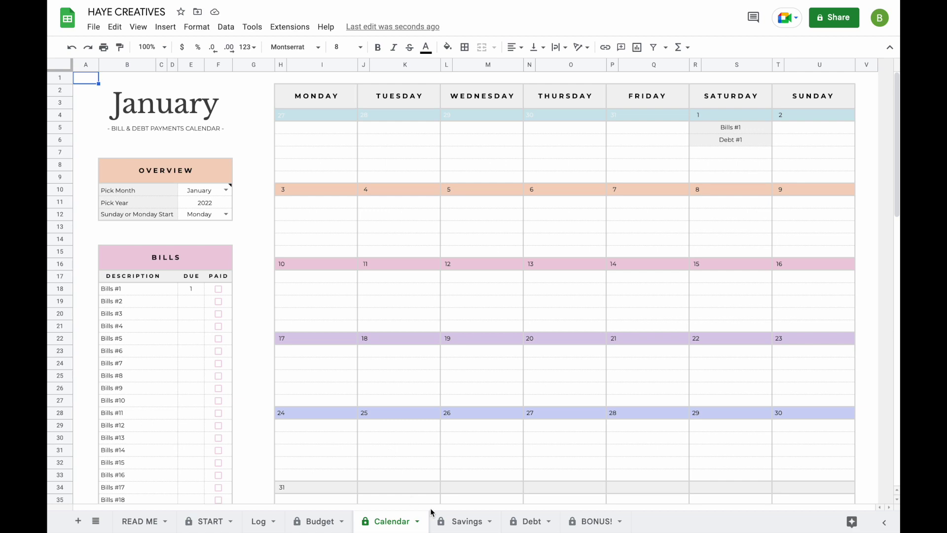
{"action": "left_click", "coordinate": [461, 522]}
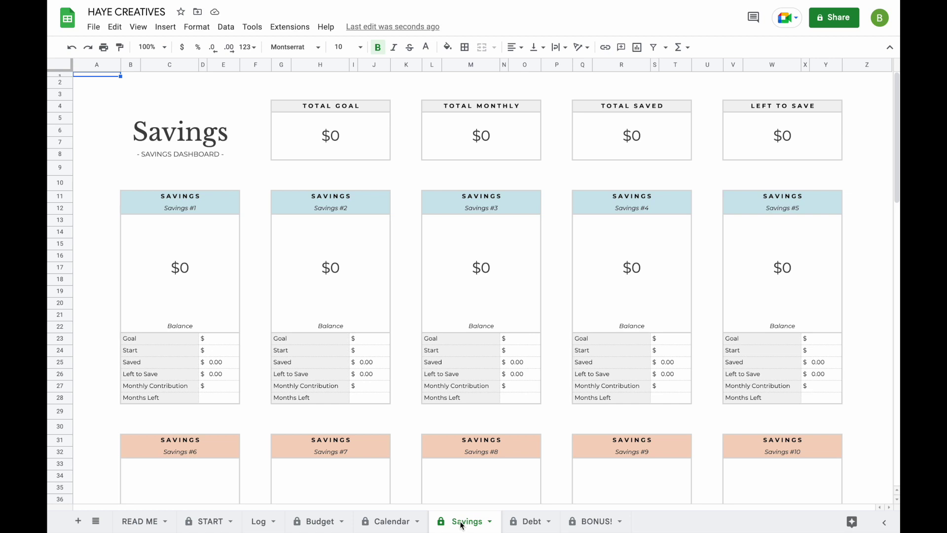
{"action": "left_click", "coordinate": [526, 522]}
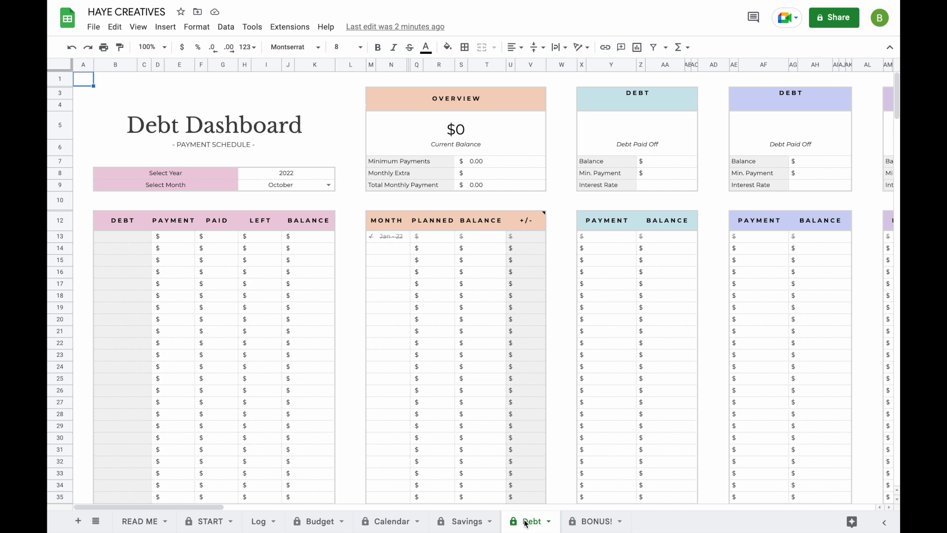
{"action": "left_click", "coordinate": [585, 523]}
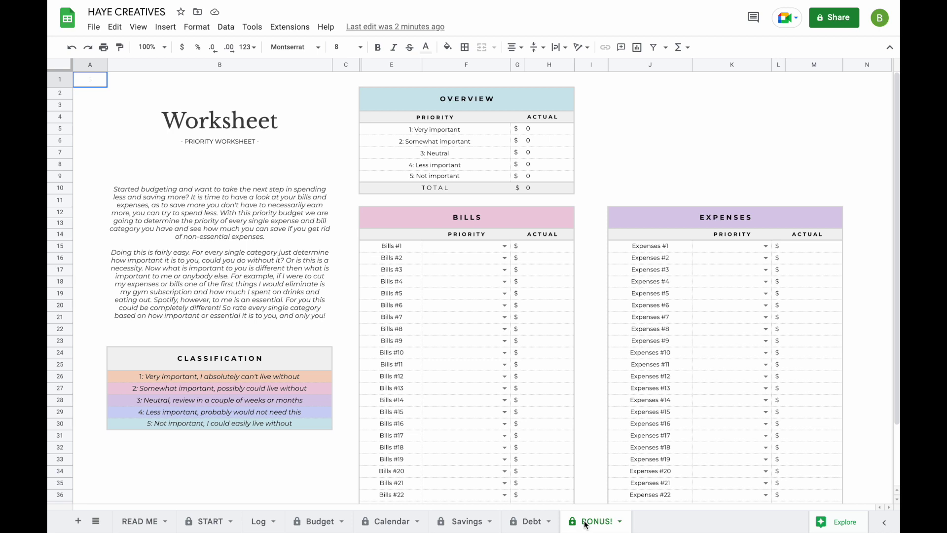
- Try € as the currency on the START sheet and check it on the Budget and Debt sheets
{"action": "left_click", "coordinate": [201, 523]}
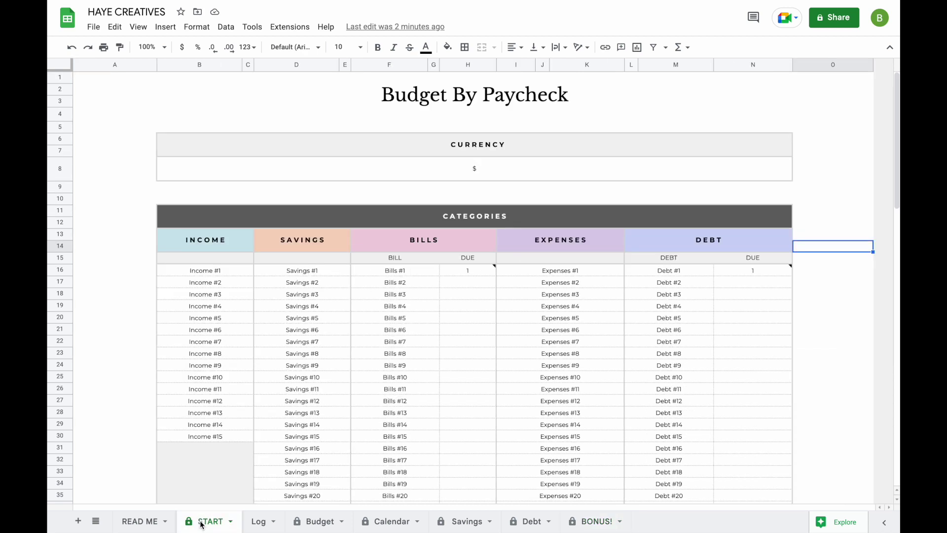
{"action": "double_click", "coordinate": [517, 171]}
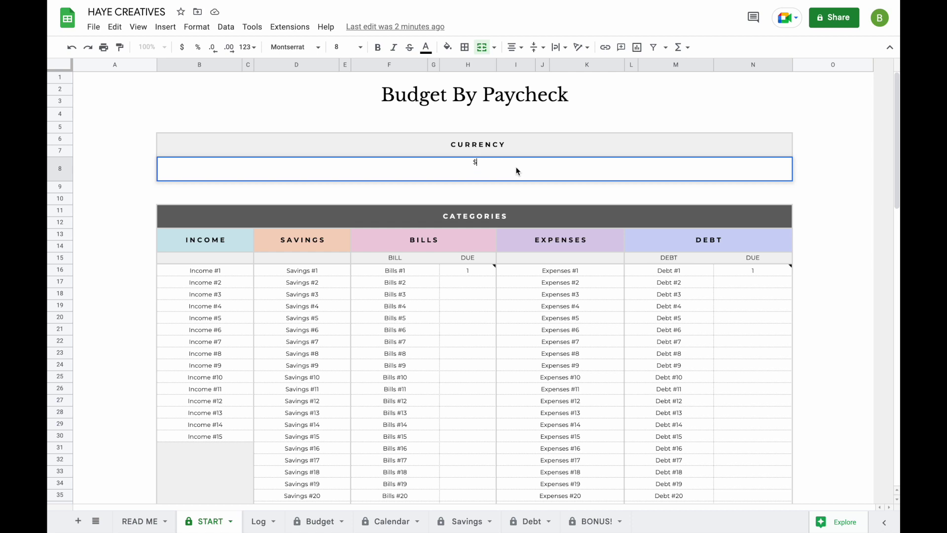
{"action": "key", "text": "BackSpace"}
{"action": "type", "text": "€"}
{"action": "key", "text": "Return"}
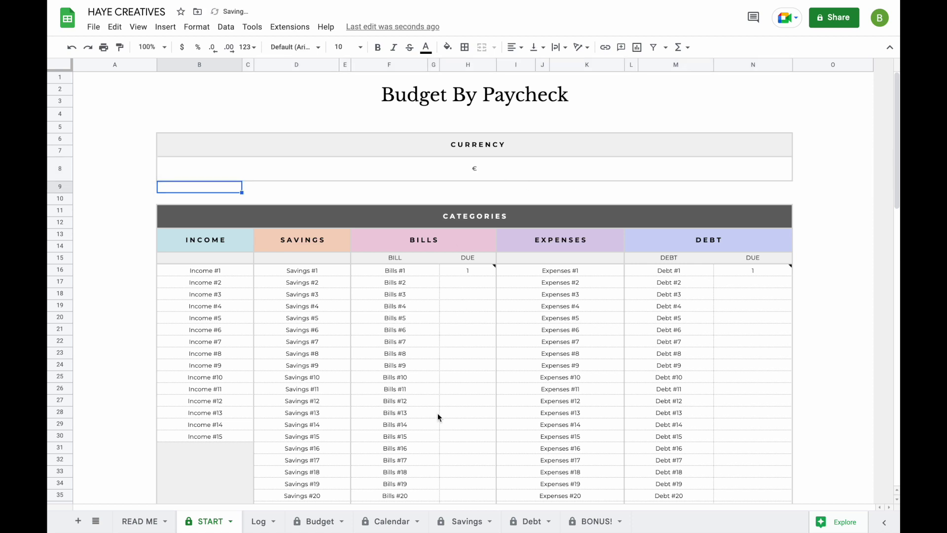
{"action": "left_click", "coordinate": [323, 521]}
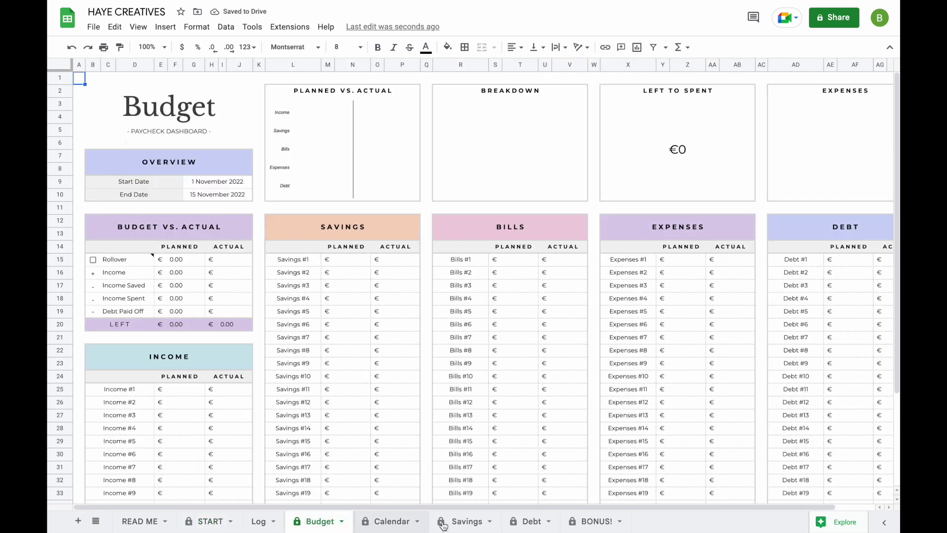
{"action": "left_click", "coordinate": [524, 521]}
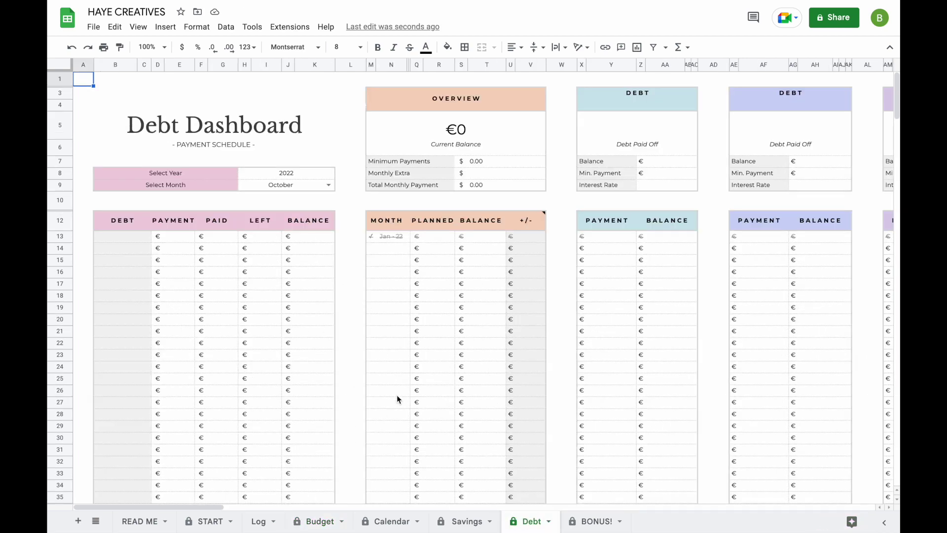
- Rename the first income category on the START sheet to "Paycheck #1"
{"action": "left_click", "coordinate": [207, 521]}
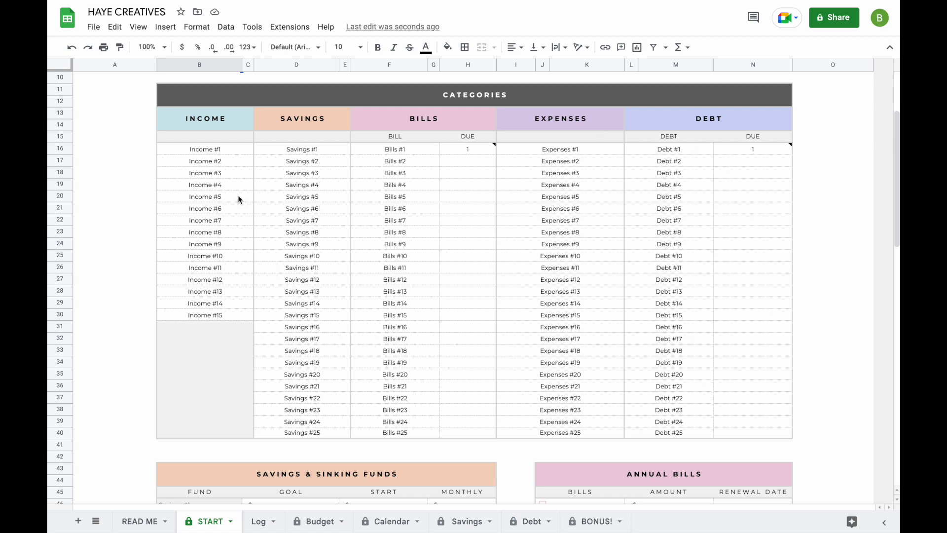
{"action": "left_click", "coordinate": [229, 153]}
{"action": "key", "text": "Return"}
{"action": "key", "text": "BackSpace"}
{"action": "key", "text": "BackSpace"}
{"action": "key", "text": "BackSpace"}
{"action": "key", "text": "BackSpace"}
{"action": "key", "text": "BackSpace"}
{"action": "key", "text": "BackSpace"}
{"action": "key", "text": "BackSpace"}
{"action": "key", "text": "BackSpace"}
{"action": "key", "text": "BackSpace"}
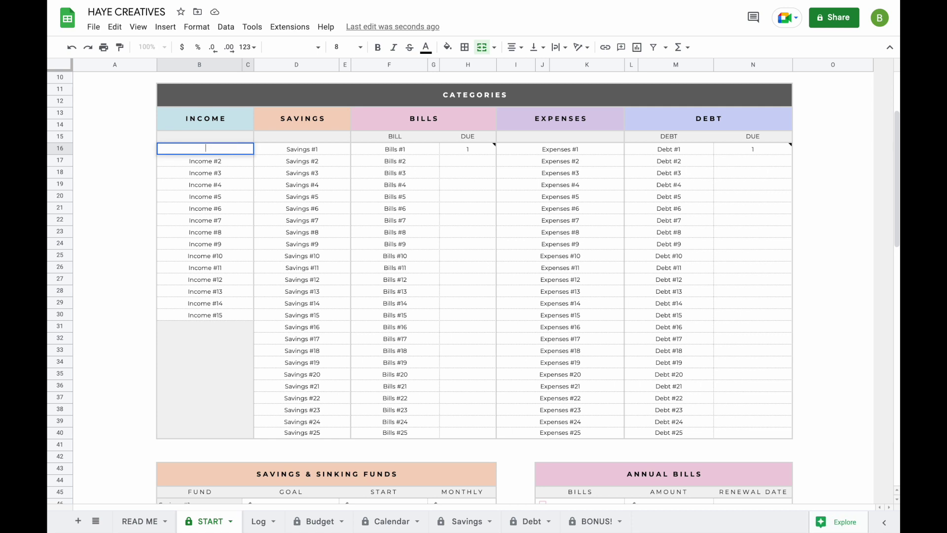
{"action": "type", "text": "Paychecks"}
{"action": "key", "text": "BackSpace"}
{"action": "type", "text": "#1"}
{"action": "key", "text": "Return"}
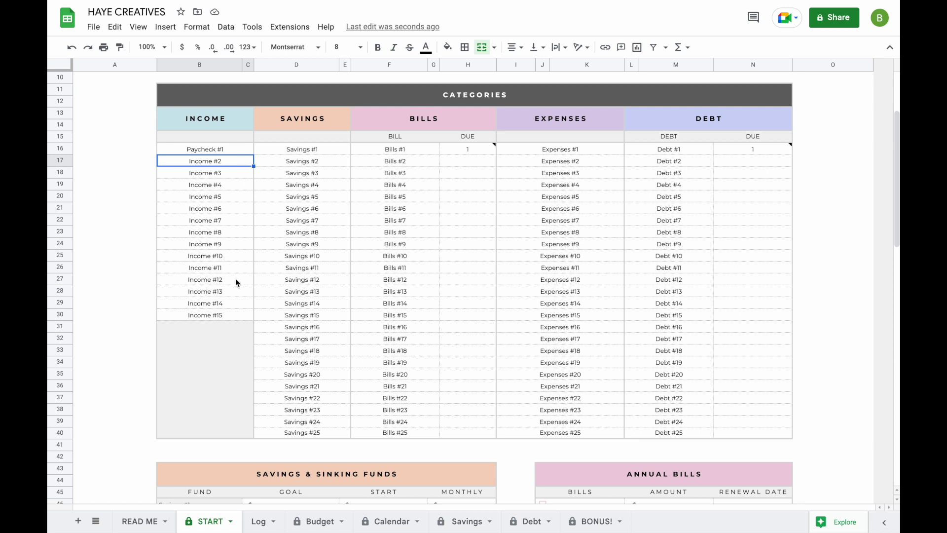
- Clear the remaining placeholder names from the income, savings, bills, expenses and debt category columns
{"action": "left_click", "coordinate": [226, 318], "text": "shift"}
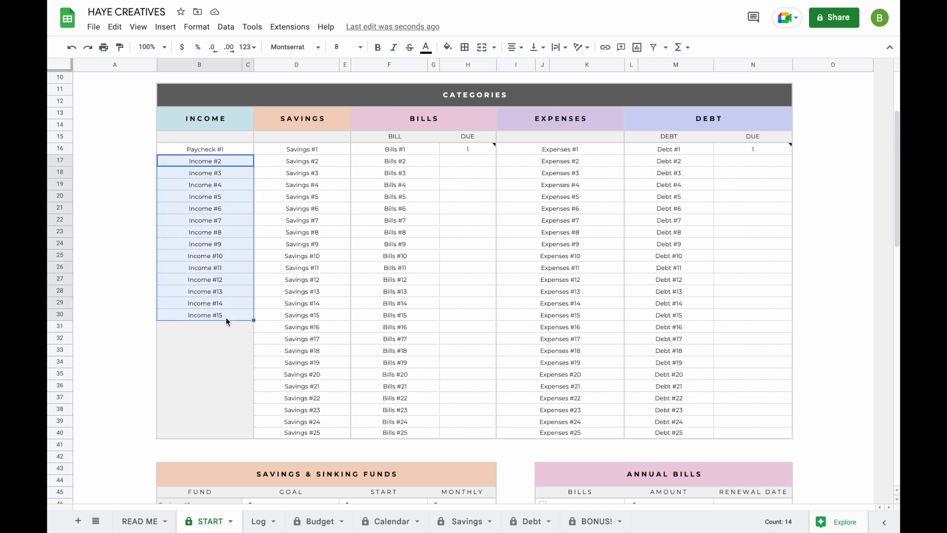
{"action": "key", "text": "Delete"}
{"action": "key", "text": "Up"}
{"action": "key", "text": "Right"}
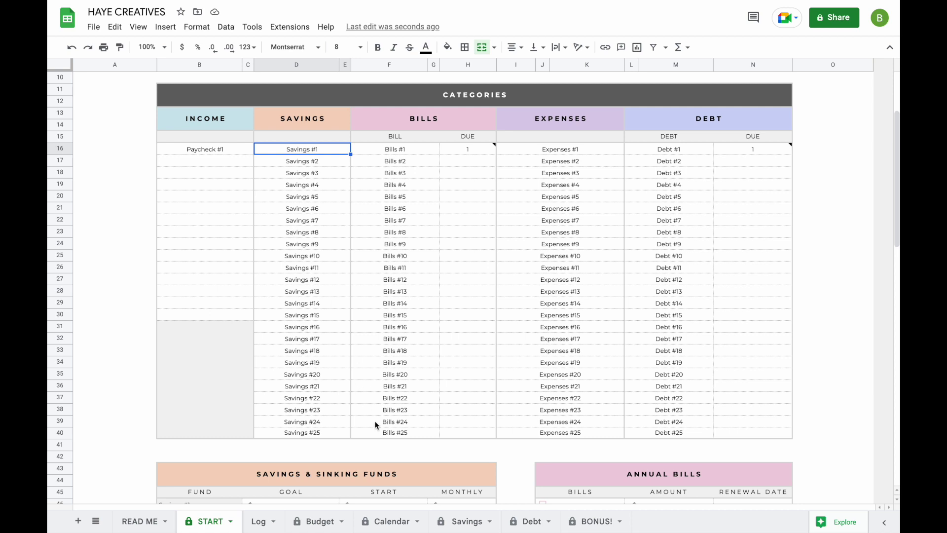
{"action": "left_click_drag", "start_coordinate": [302, 149], "coordinate": [752, 432]}
{"action": "key", "text": "Delete"}
- Add the income categories Paycheck #2, Bonus and Gifts, and the savings categories Car, Renovation, Wedding, Vacation and Holidays
{"action": "left_click", "coordinate": [205, 161]}
{"action": "type", "text": "Paycheck #2 Bonus Gifts"}
{"action": "left_click", "coordinate": [301, 149]}
{"action": "type", "text": "Car Renovation Wedding Vacation Holidays"}
- Fill the bills categories with Mortgage, Utilities, Internet, Phone Plan and Gym
{"action": "left_click", "coordinate": [395, 149]}
{"action": "type", "text": "Mortgage Utilities "}
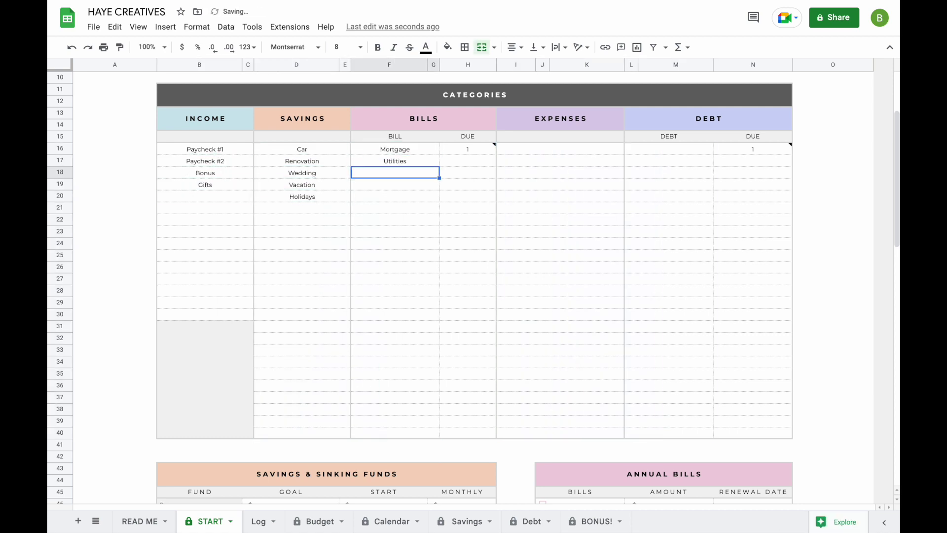
{"action": "type", "text": "Internet Phone Plan Gym"}
- List the expense categories Groceries, Drinks, Coffee, Transport and Beauty, and name the debts Debt #1 to Debt #5
{"action": "left_click", "coordinate": [560, 149]}
{"action": "type", "text": "Groceries Drinks Coffee Transport Beauty"}
{"action": "left_click", "coordinate": [669, 149]}
{"action": "type", "text": "Debt #1 Debt #2 Debt #3 Debt #4 Debt #5"}
{"action": "left_click", "coordinate": [668, 232]}
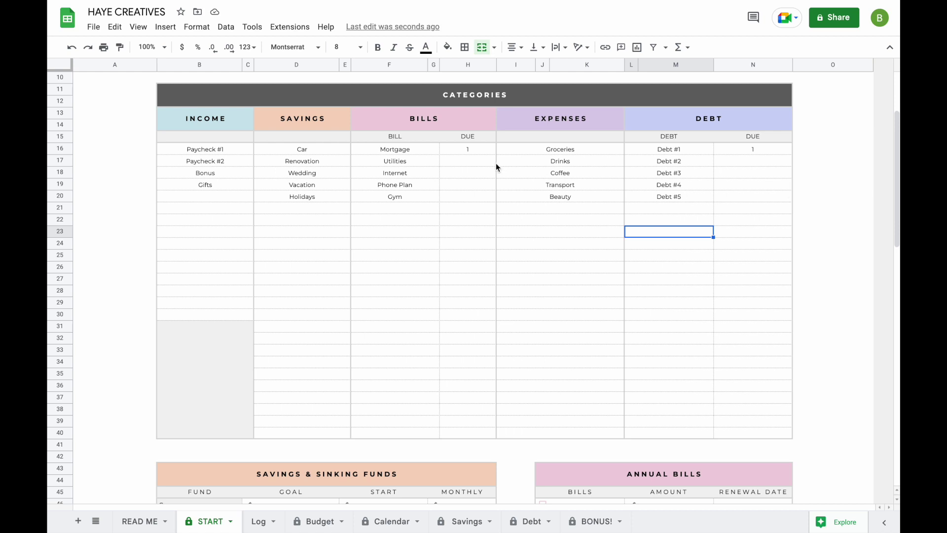
- Enter the bill due days: 2 for Utilities, 5 for Internet, 7 for Phone Plan and 19 for Gym
{"action": "left_click", "coordinate": [469, 163]}
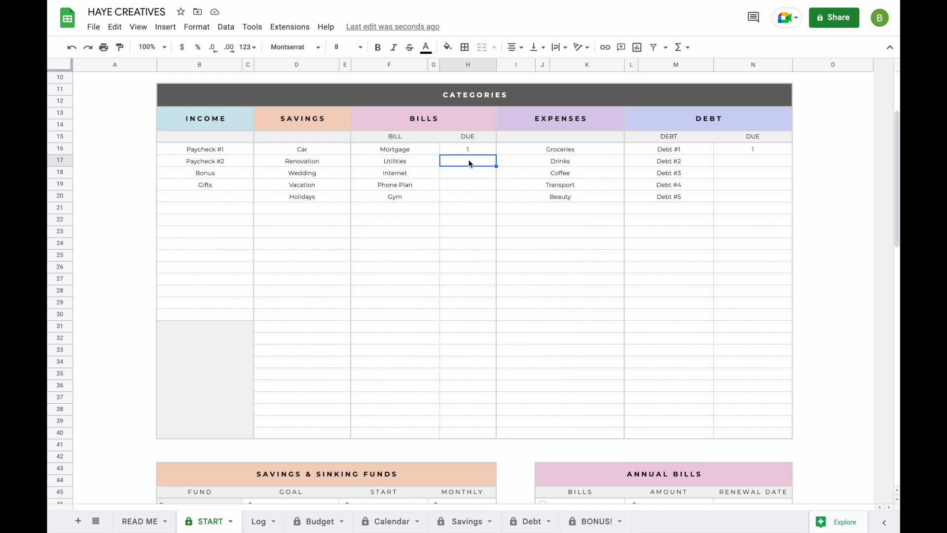
{"action": "type", "text": "2"}
{"action": "key", "text": "Return"}
{"action": "type", "text": "5"}
{"action": "key", "text": "Return"}
{"action": "type", "text": "7"}
{"action": "key", "text": "Return"}
{"action": "type", "text": "19"}
{"action": "key", "text": "Return"}
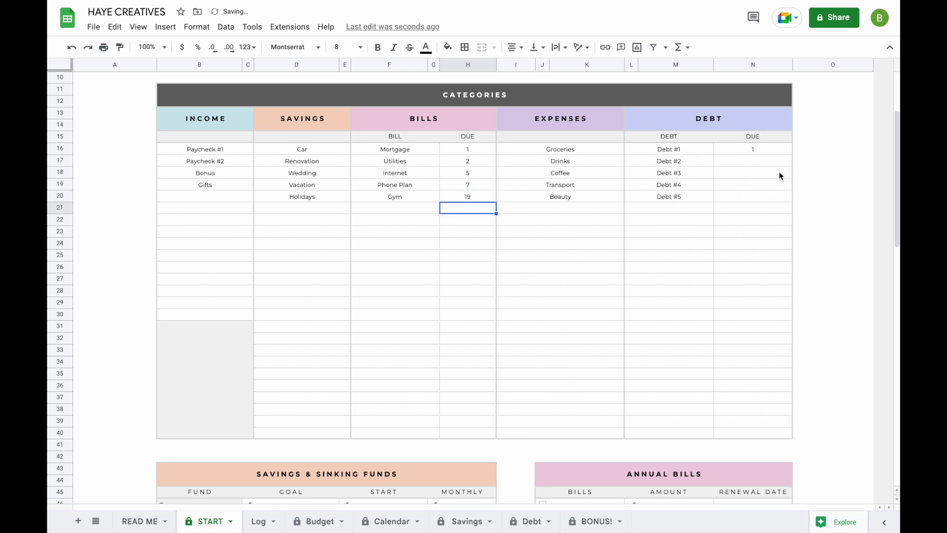
- Enter due days 2, 5, 9 and 10 for Debt #2 to Debt #5, and check the payments on the Calendar sheet
{"action": "left_click", "coordinate": [768, 162]}
{"action": "type", "text": "2"}
{"action": "key", "text": "Return"}
{"action": "type", "text": "5"}
{"action": "key", "text": "Return"}
{"action": "type", "text": "9"}
{"action": "key", "text": "Return"}
{"action": "type", "text": "10"}
{"action": "key", "text": "Return"}
{"action": "left_click", "coordinate": [393, 519]}
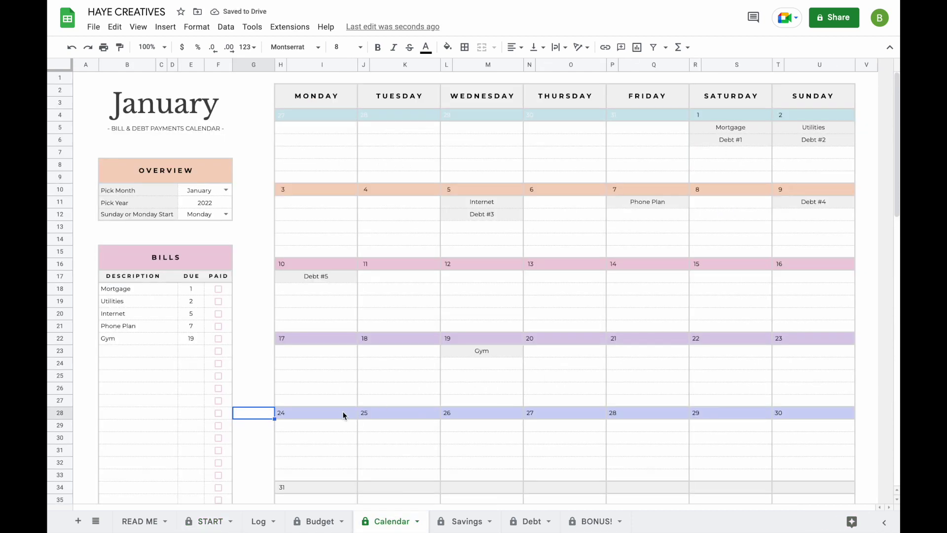
- Give the Car fund on the START sheet a goal of 10000, a start of 5000 and a monthly contribution of 100
{"action": "left_click", "coordinate": [208, 524]}
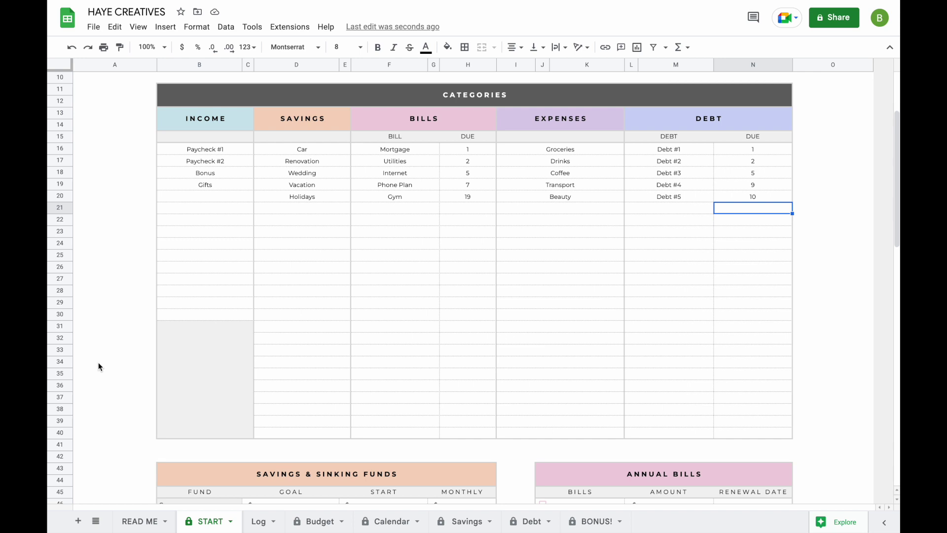
{"action": "scroll", "coordinate": [99, 362], "scroll_direction": "down", "scroll_amount": 8}
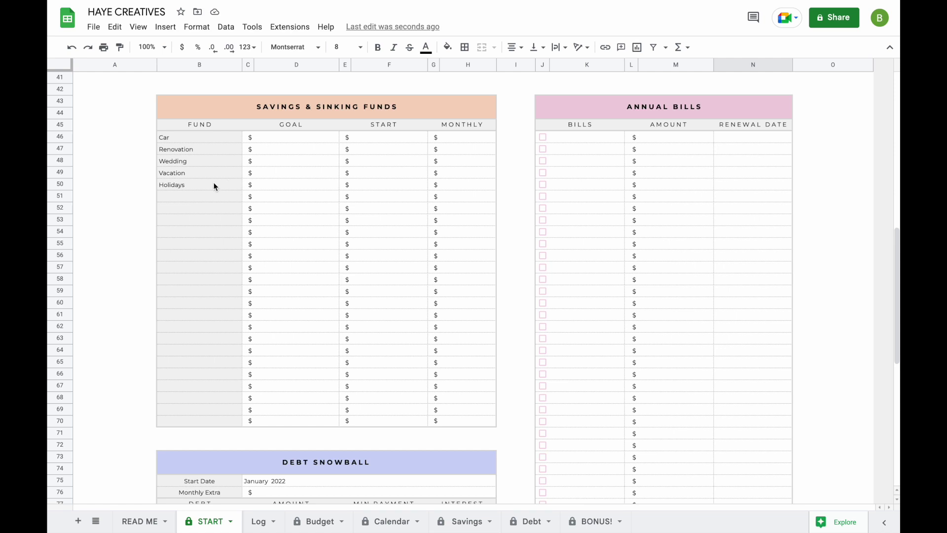
{"action": "scroll", "coordinate": [259, 142], "scroll_direction": "up", "scroll_amount": 8}
{"action": "scroll", "coordinate": [258, 142], "scroll_direction": "down", "scroll_amount": 7}
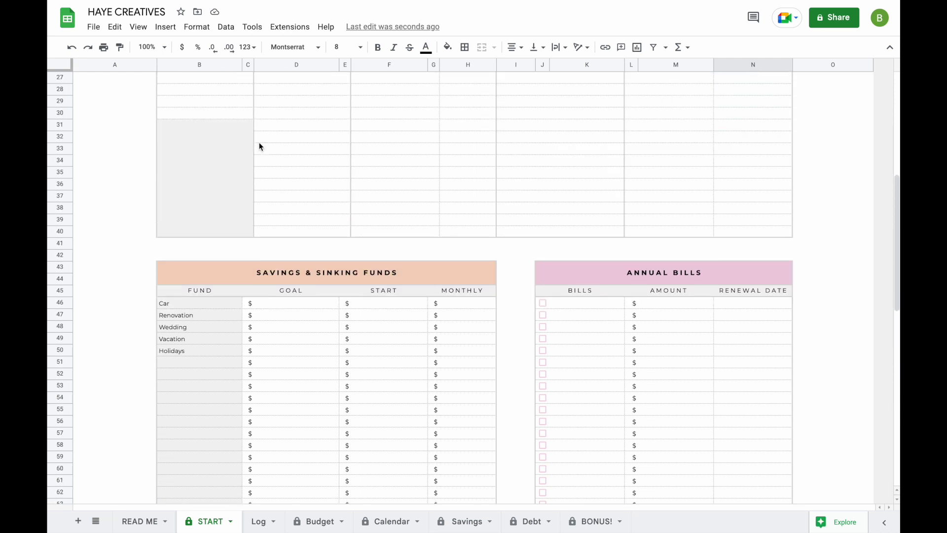
{"action": "scroll", "coordinate": [260, 144], "scroll_direction": "down", "scroll_amount": 1}
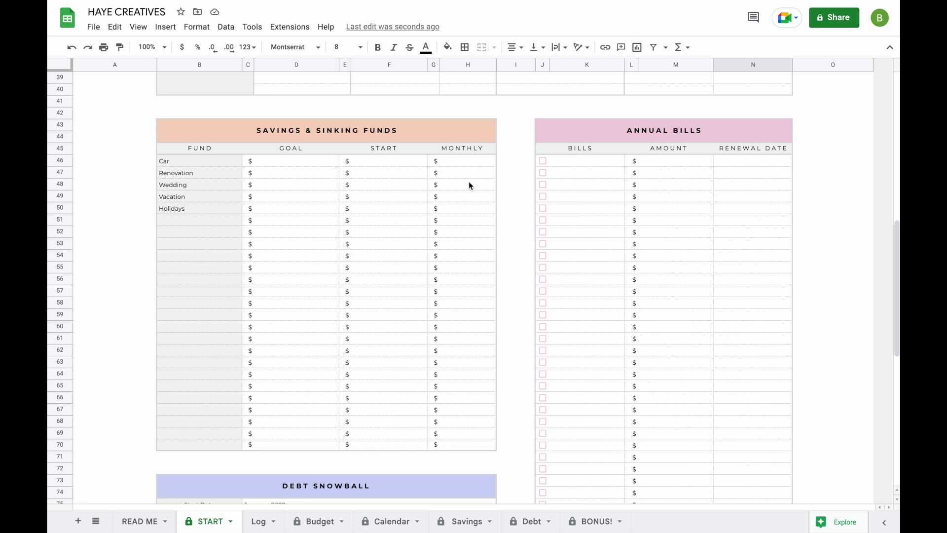
{"action": "left_click", "coordinate": [303, 161]}
{"action": "type", "text": "10000"}
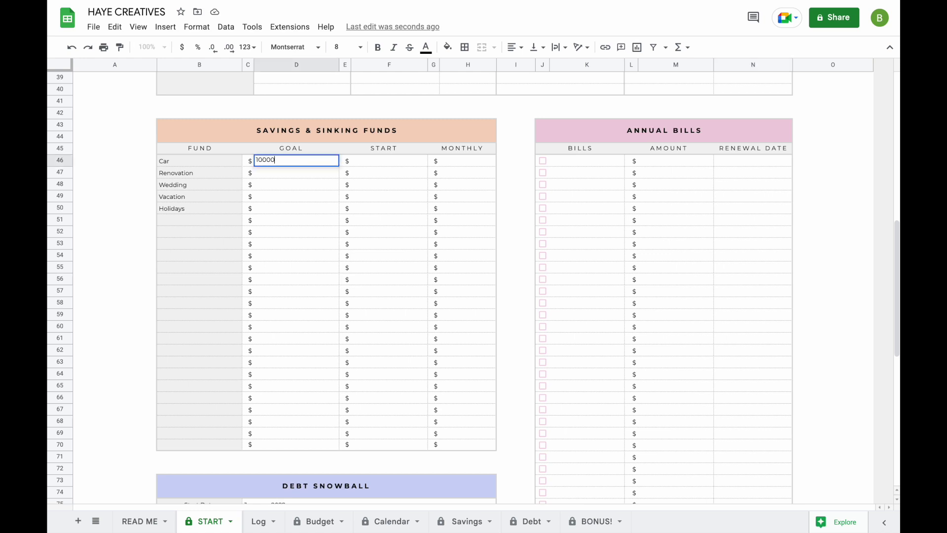
{"action": "key", "text": "Return"}
{"action": "left_click", "coordinate": [395, 164]}
{"action": "type", "text": "5000"}
{"action": "key", "text": "Return"}
{"action": "left_click", "coordinate": [467, 163]}
{"action": "type", "text": "100"}
{"action": "key", "text": "Return"}
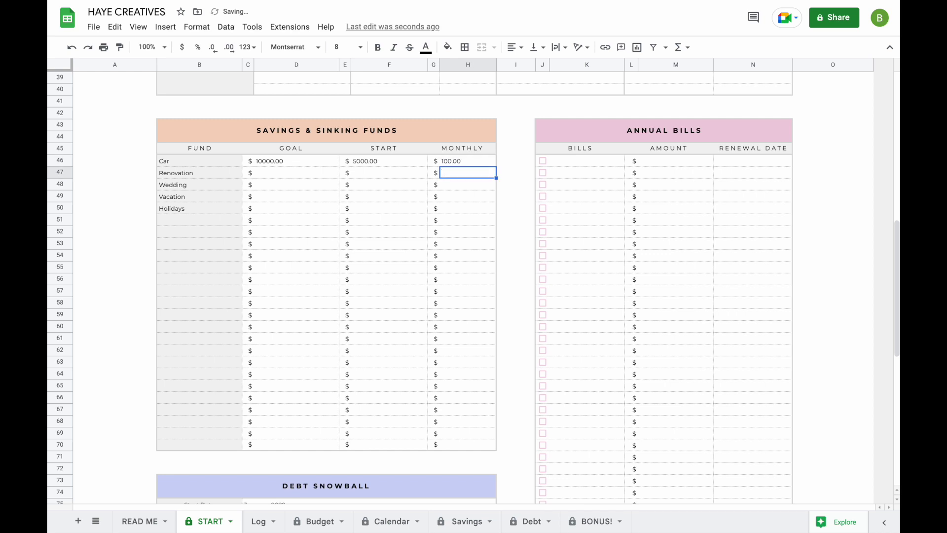
- Set goals of 500 for Renovation, 4500 for Wedding and 5000 for Vacation, and give Renovation a start of 50 and 10 monthly
{"action": "left_click", "coordinate": [284, 178]}
{"action": "type", "text": "500"}
{"action": "key", "text": "Return"}
{"action": "type", "text": "450"}
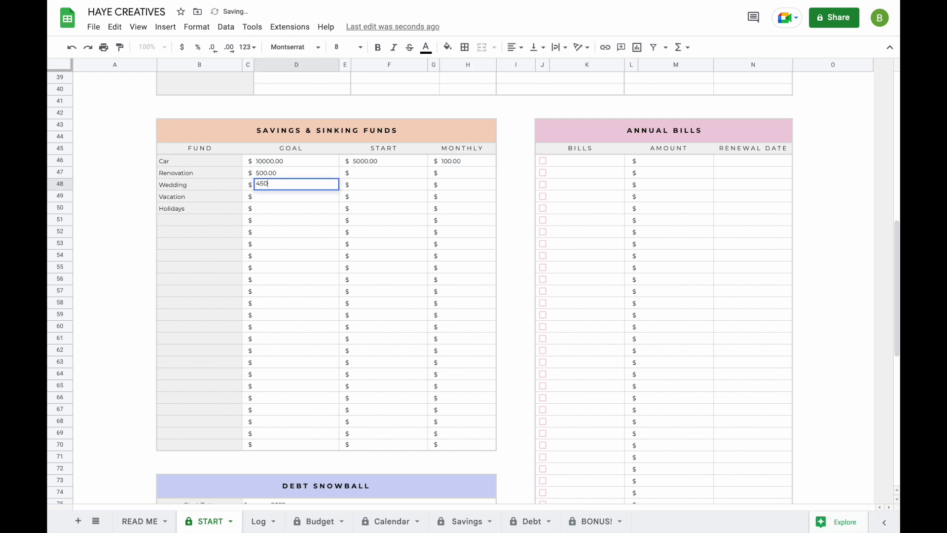
{"action": "type", "text": "0"}
{"action": "key", "text": "Return"}
{"action": "type", "text": "5000"}
{"action": "key", "text": "Return"}
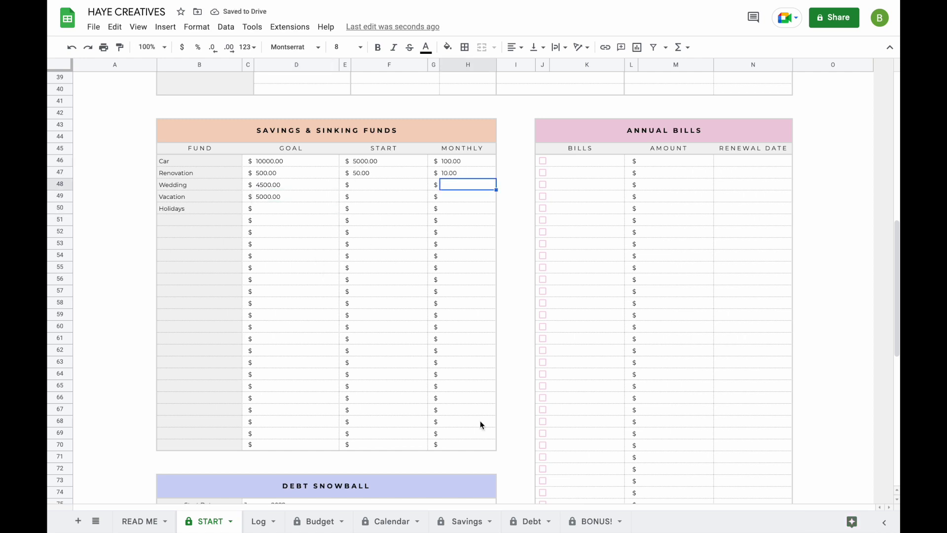
- Look at the Savings dashboard and set the Debt Snowball start date on the START sheet to 1 October 2022
{"action": "left_click", "coordinate": [459, 521]}
{"action": "scroll", "coordinate": [188, 228], "scroll_direction": "down", "scroll_amount": 10}
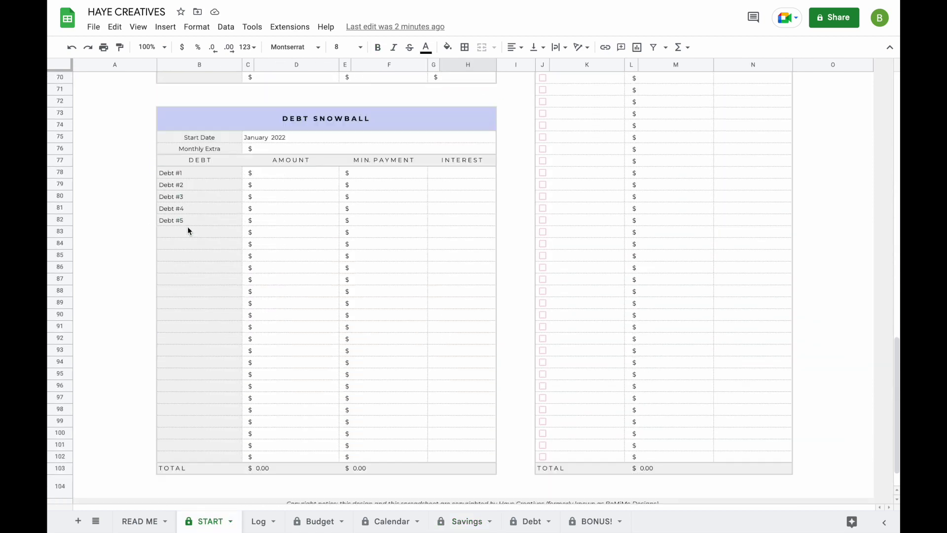
{"action": "double_click", "coordinate": [275, 137]}
{"action": "left_click", "coordinate": [411, 155]}
{"action": "left_click", "coordinate": [411, 155]}
{"action": "left_click", "coordinate": [411, 156]}
{"action": "left_click", "coordinate": [411, 155]}
{"action": "left_click", "coordinate": [411, 155]}
{"action": "left_click", "coordinate": [411, 156]}
{"action": "left_click", "coordinate": [411, 155]}
{"action": "left_click", "coordinate": [411, 155]}
{"action": "left_click", "coordinate": [411, 155]}
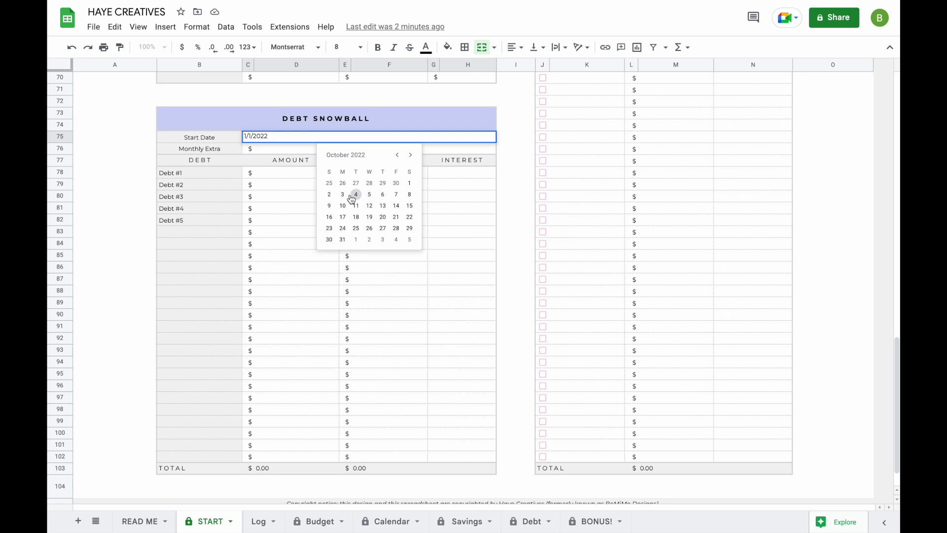
{"action": "left_click", "coordinate": [409, 185]}
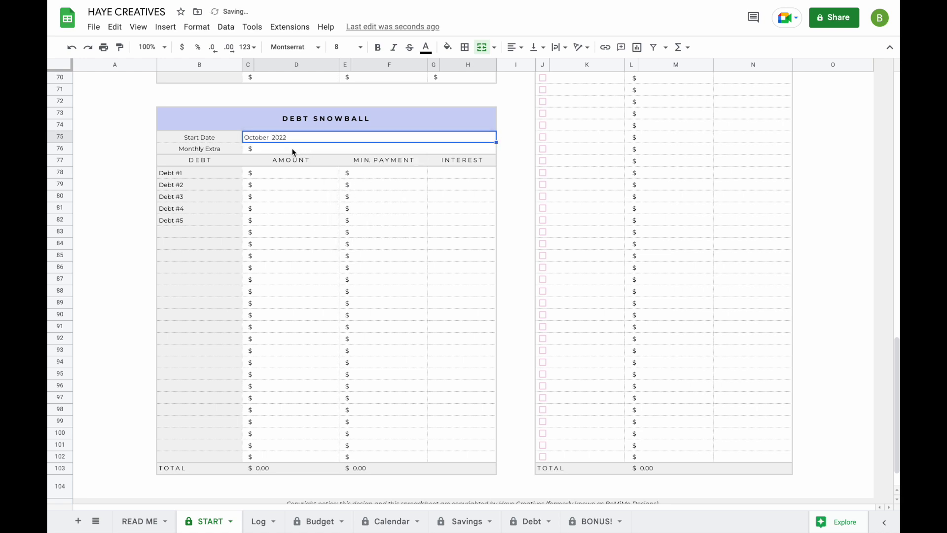
- Enter Debt Snowball amounts of 500, 5000, 1750, 2500 and 4000 for Debt #1 to Debt #5
{"action": "left_click", "coordinate": [290, 175]}
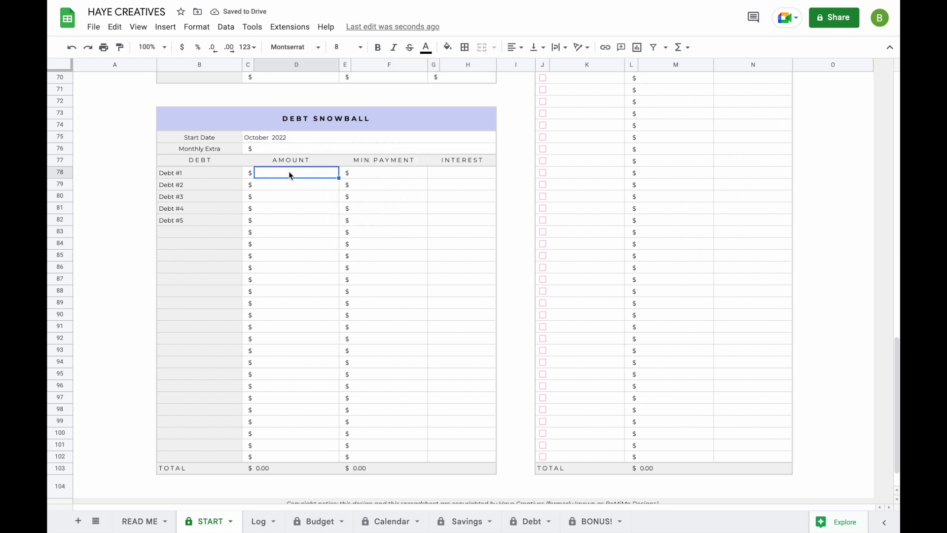
{"action": "type", "text": "500"}
{"action": "key", "text": "Return"}
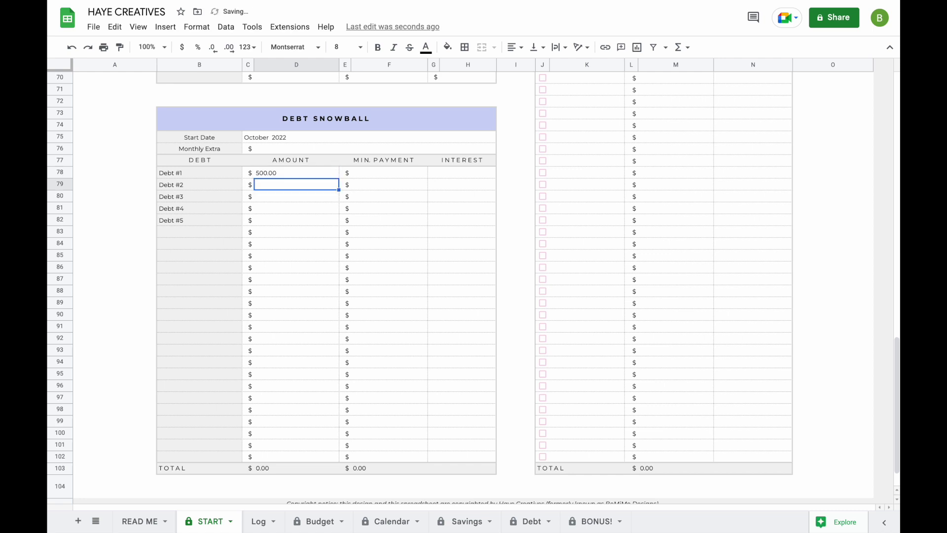
{"action": "type", "text": "5000"}
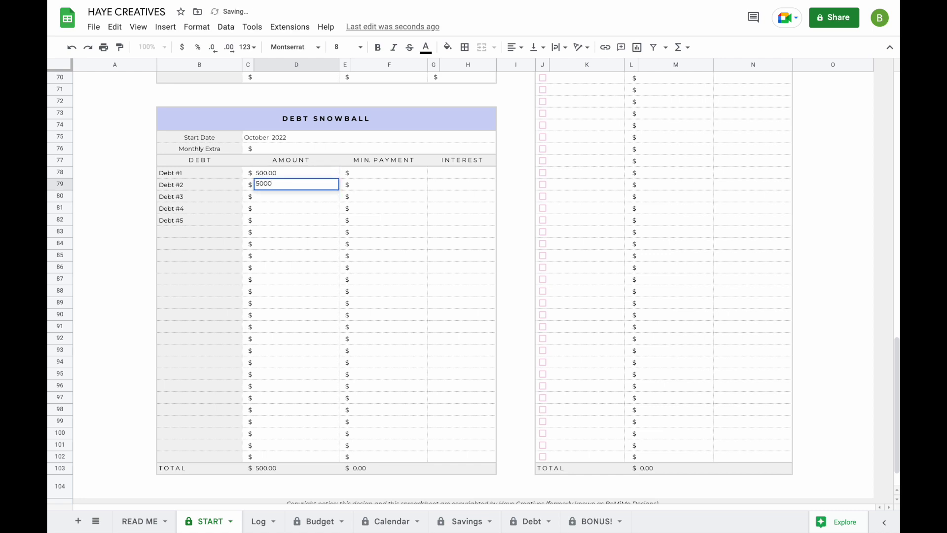
{"action": "key", "text": "Return"}
{"action": "type", "text": "1750"}
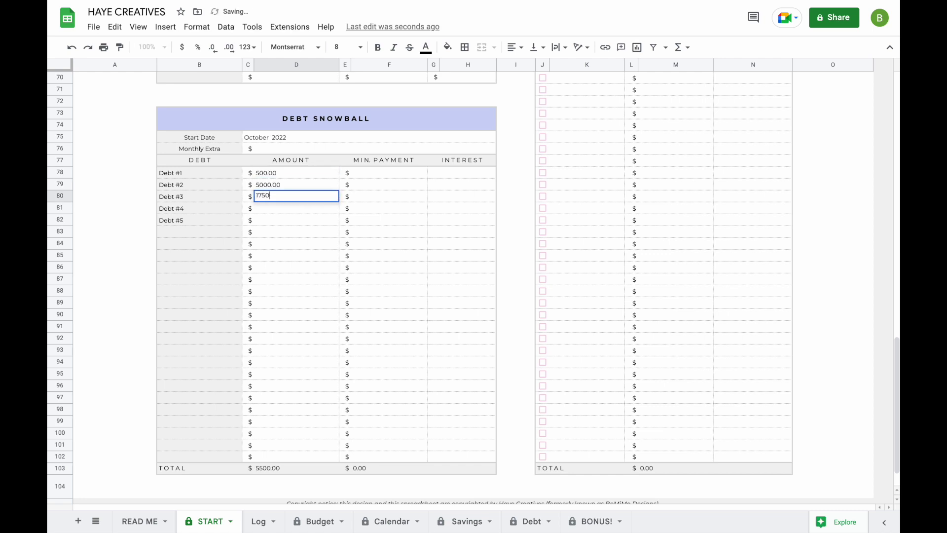
{"action": "key", "text": "Return"}
{"action": "type", "text": "2500"}
{"action": "key", "text": "Return"}
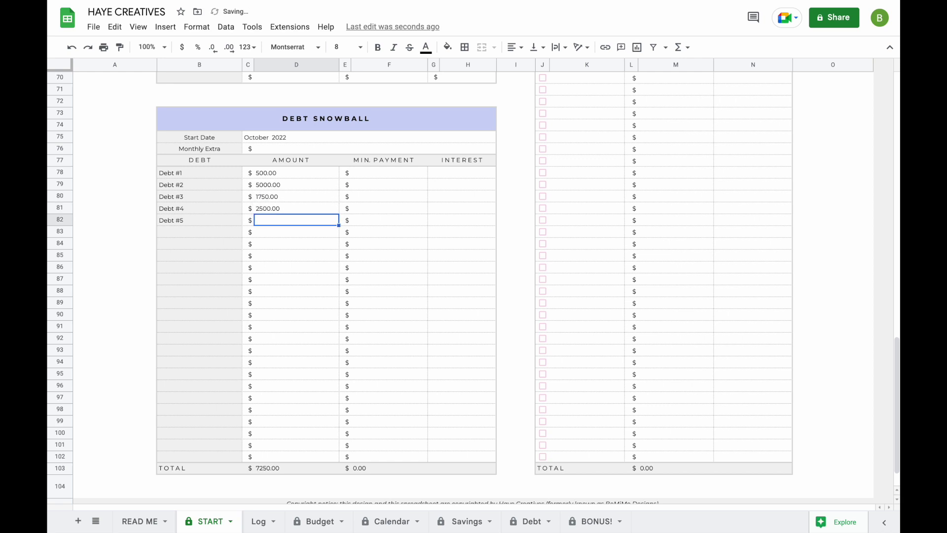
{"action": "type", "text": "4000"}
{"action": "key", "text": "Return"}
- Enter minimum payments of 100, 100, 50, 40 and 25 for Debt #1 to Debt #5
{"action": "left_click", "coordinate": [386, 173]}
{"action": "type", "text": "100"}
{"action": "key", "text": "Return"}
{"action": "type", "text": "100"}
{"action": "key", "text": "Return"}
{"action": "type", "text": "50"}
{"action": "key", "text": "Return"}
{"action": "type", "text": "40"}
{"action": "key", "text": "Return"}
{"action": "type", "text": "25"}
{"action": "key", "text": "Return"}
- Enter interest rates of 3, 4, 1, 2 and 7 percent for Debt #1 to Debt #5
{"action": "left_click", "coordinate": [469, 176]}
{"action": "type", "text": "3"}
{"action": "key", "text": "Return"}
{"action": "type", "text": "4"}
{"action": "key", "text": "Return"}
{"action": "type", "text": "1"}
{"action": "key", "text": "Return"}
{"action": "type", "text": "2"}
{"action": "key", "text": "Return"}
{"action": "type", "text": "7"}
{"action": "key", "text": "Return"}
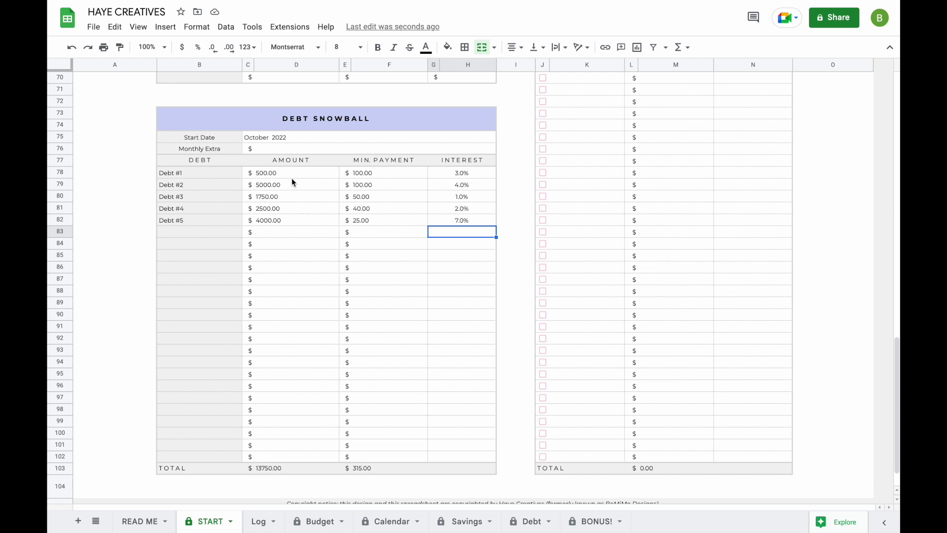
- Set the Debt Snowball's Monthly Extra to 185
{"action": "left_click", "coordinate": [277, 149]}
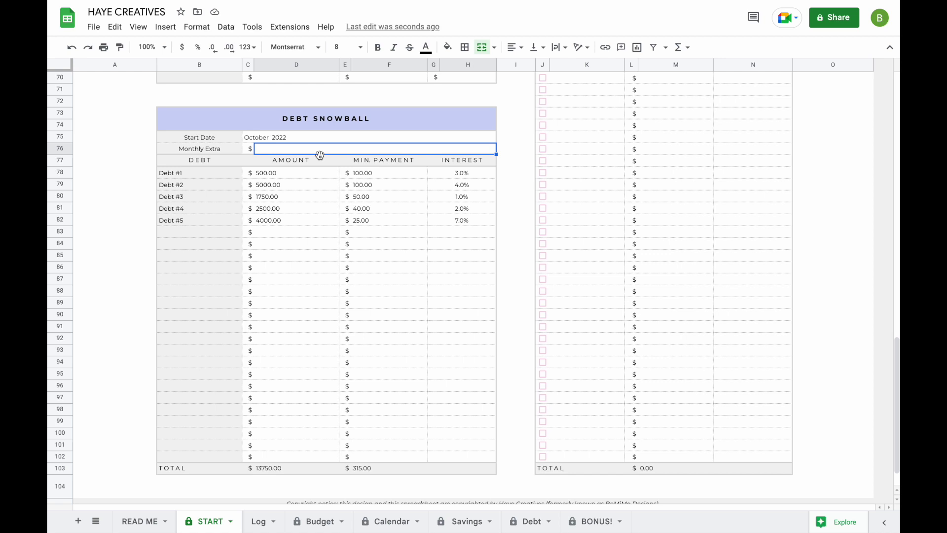
{"action": "type", "text": "185"}
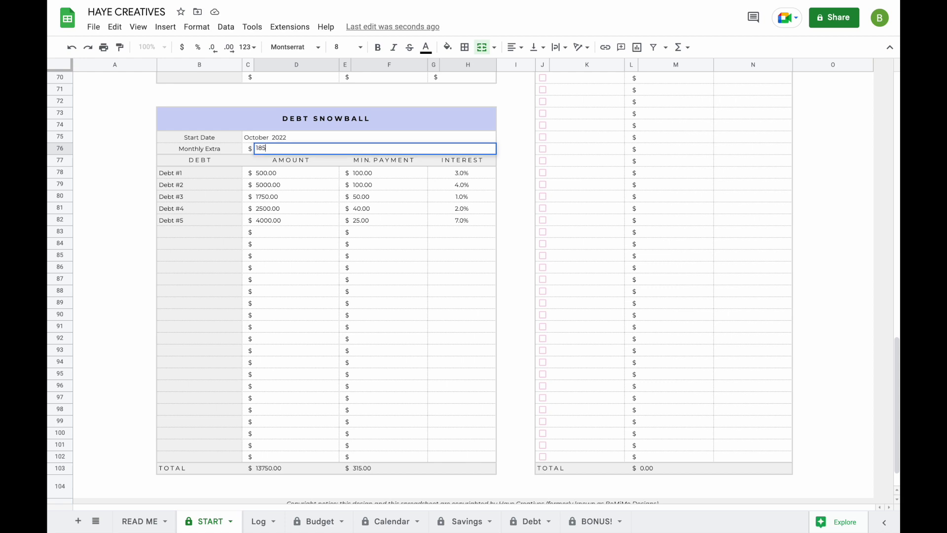
{"action": "key", "text": "Return"}
{"action": "scroll", "coordinate": [319, 183], "scroll_direction": "up", "scroll_amount": 1}
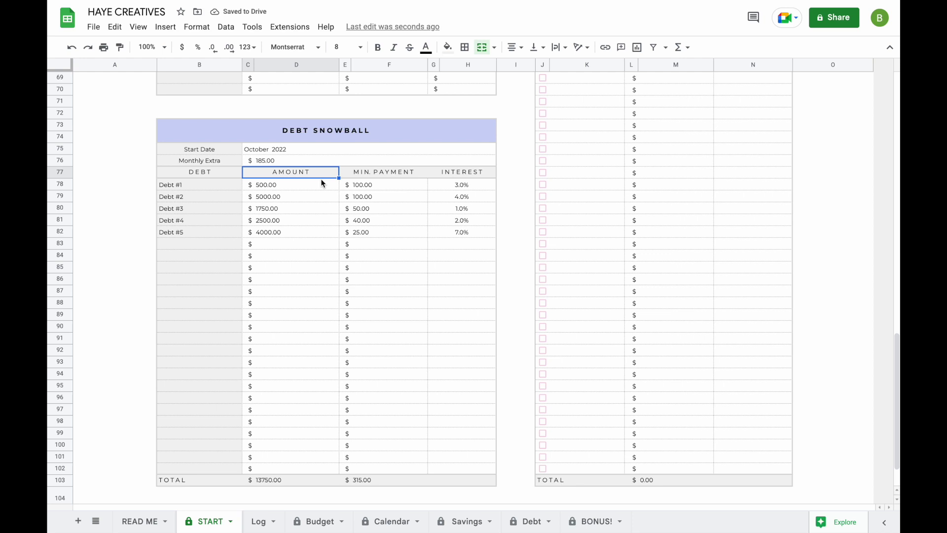
- Examine the overview, payment schedule and payoff date of each debt on the Debt dashboard
{"action": "double_click", "coordinate": [530, 520]}
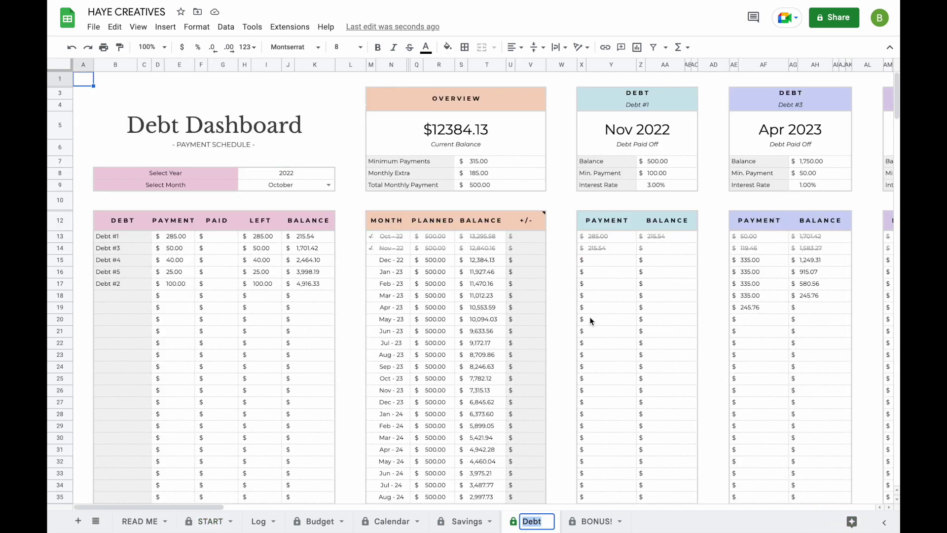
{"action": "scroll", "coordinate": [590, 320], "scroll_direction": "right", "scroll_amount": 5}
{"action": "scroll", "coordinate": [590, 320], "scroll_direction": "right", "scroll_amount": 2}
{"action": "scroll", "coordinate": [576, 209], "scroll_direction": "left", "scroll_amount": 7}
{"action": "scroll", "coordinate": [676, 246], "scroll_direction": "right", "scroll_amount": 3}
{"action": "scroll", "coordinate": [676, 246], "scroll_direction": "right", "scroll_amount": 2}
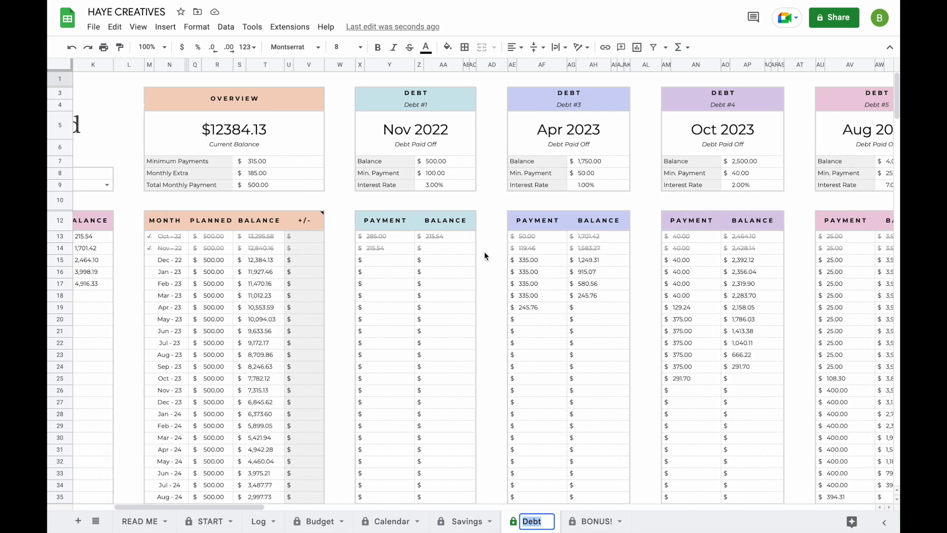
{"action": "scroll", "coordinate": [412, 247], "scroll_direction": "left", "scroll_amount": 3}
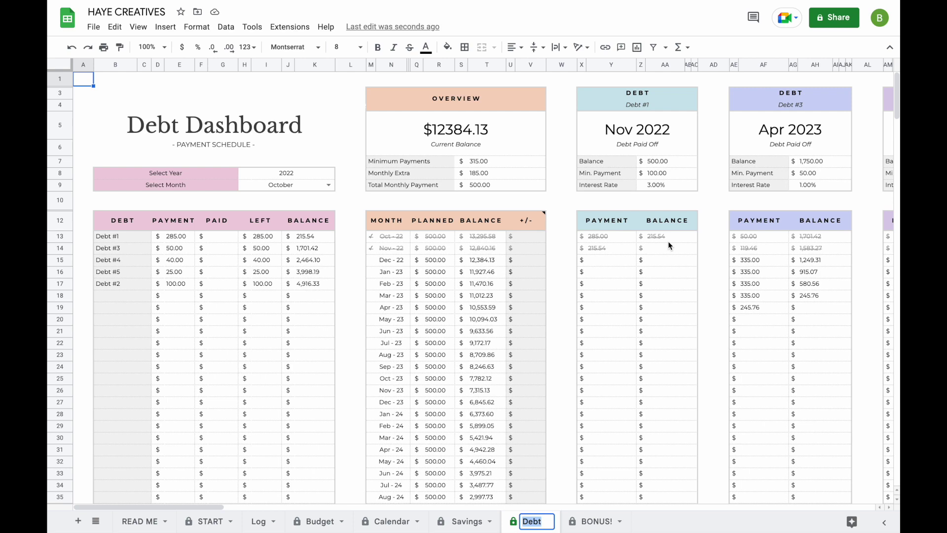
{"action": "scroll", "coordinate": [668, 240], "scroll_direction": "right", "scroll_amount": 1}
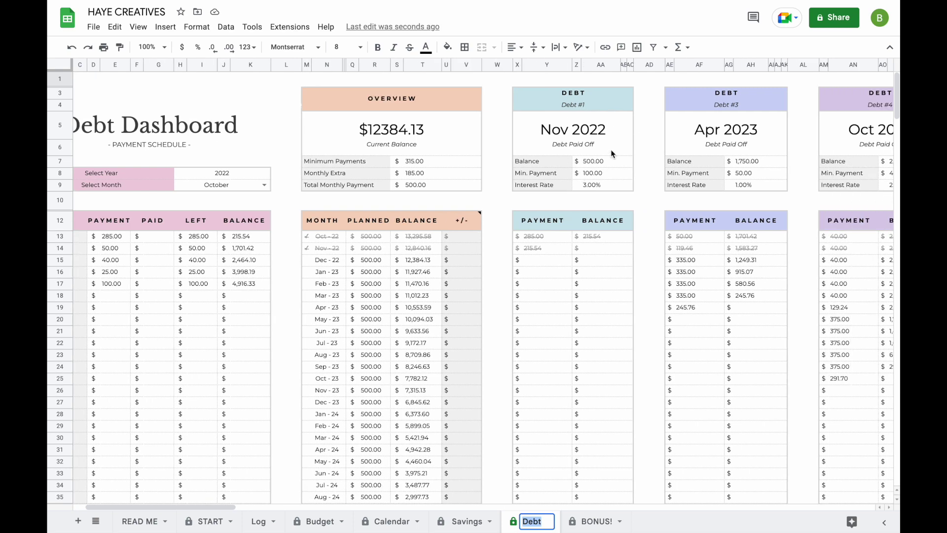
{"action": "scroll", "coordinate": [660, 173], "scroll_direction": "right", "scroll_amount": 10}
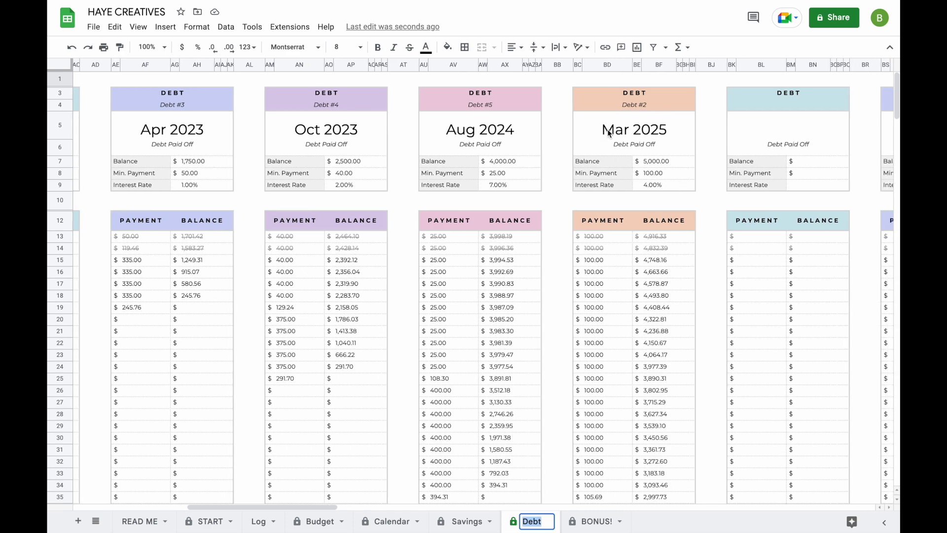
{"action": "scroll", "coordinate": [673, 147], "scroll_direction": "left", "scroll_amount": 10}
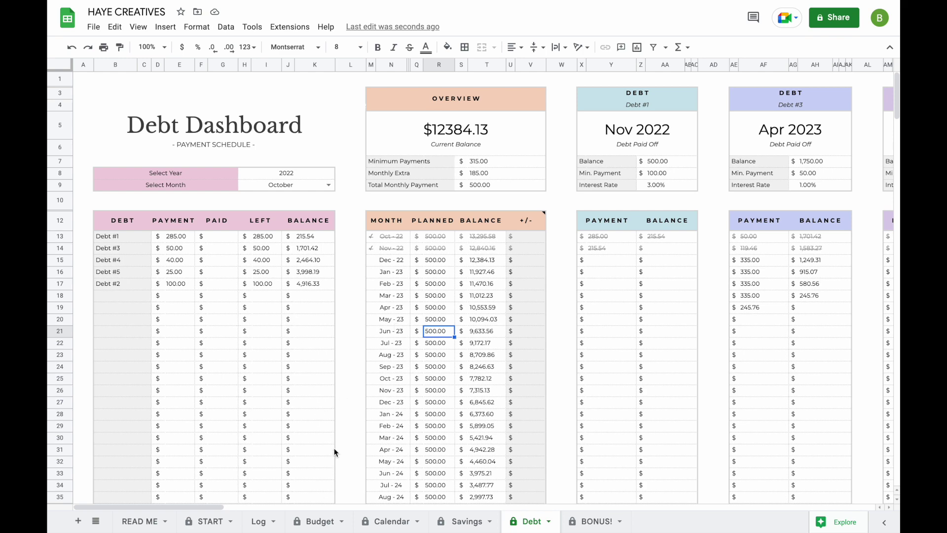
- Set the Budget sheet's start date to 1 December 2022 and its end date to 15 December 2022
{"action": "left_click", "coordinate": [312, 523]}
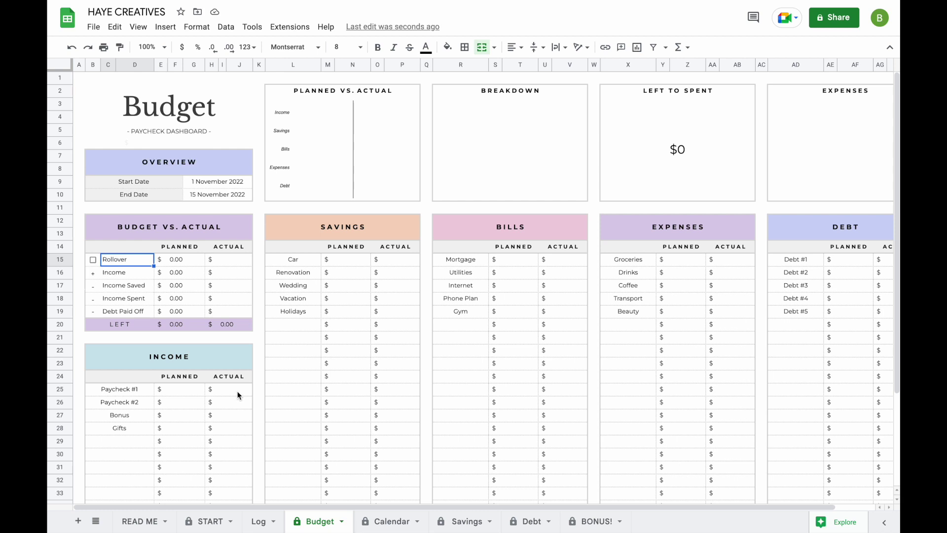
{"action": "left_click", "coordinate": [186, 390]}
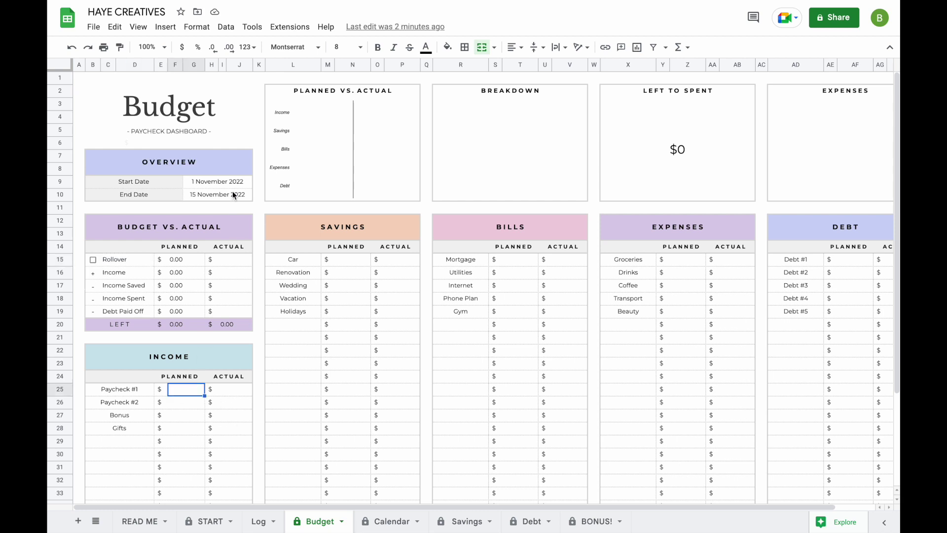
{"action": "double_click", "coordinate": [207, 183]}
{"action": "left_click", "coordinate": [259, 201]}
{"action": "left_click", "coordinate": [259, 202]}
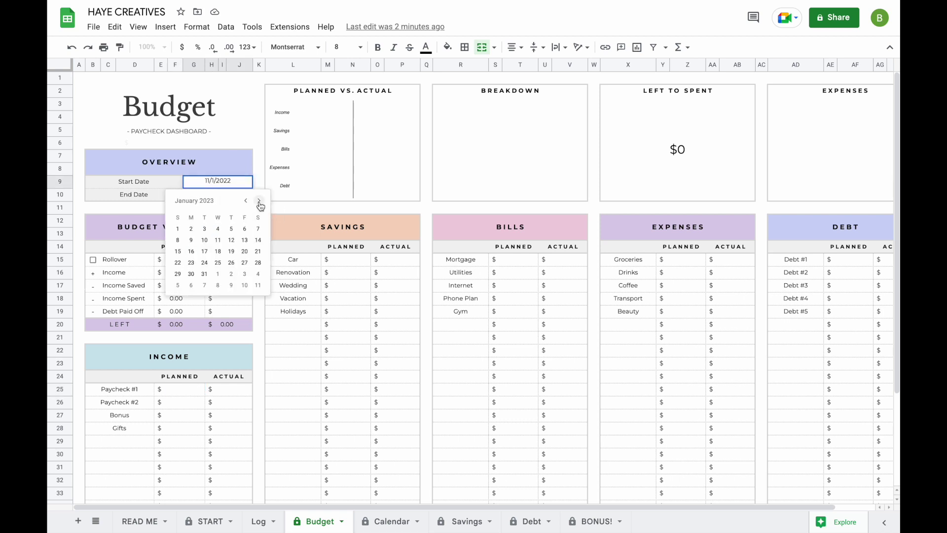
{"action": "left_click", "coordinate": [245, 201]}
{"action": "left_click", "coordinate": [233, 230]}
{"action": "double_click", "coordinate": [223, 196]}
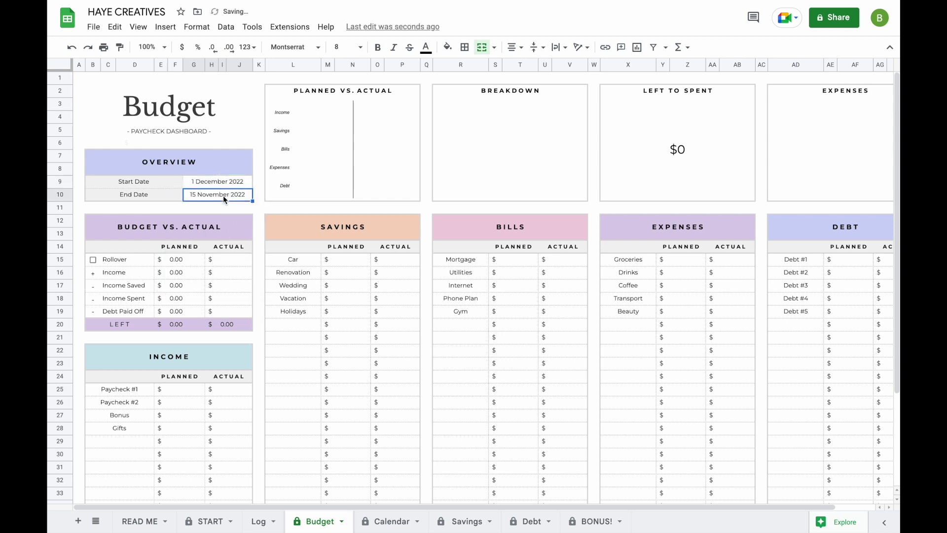
{"action": "left_click", "coordinate": [259, 214]}
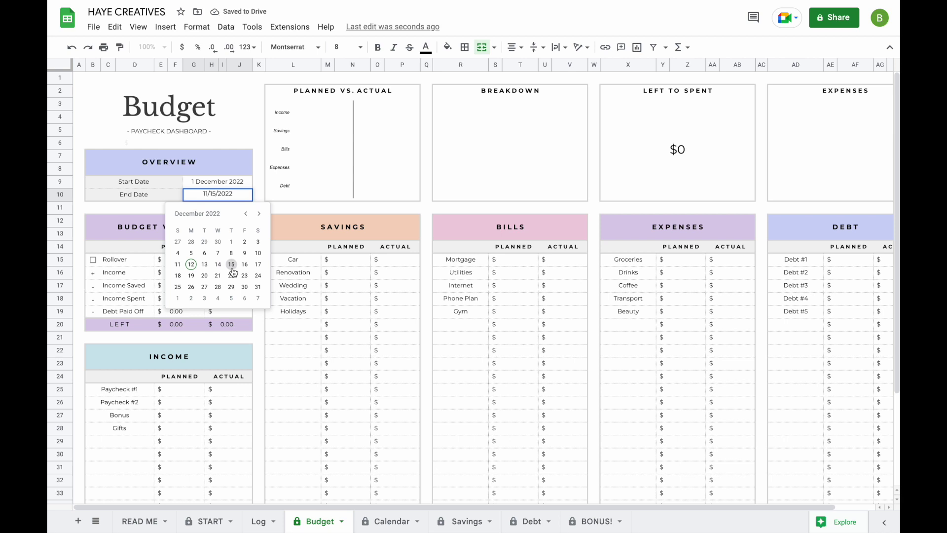
{"action": "left_click", "coordinate": [231, 265]}
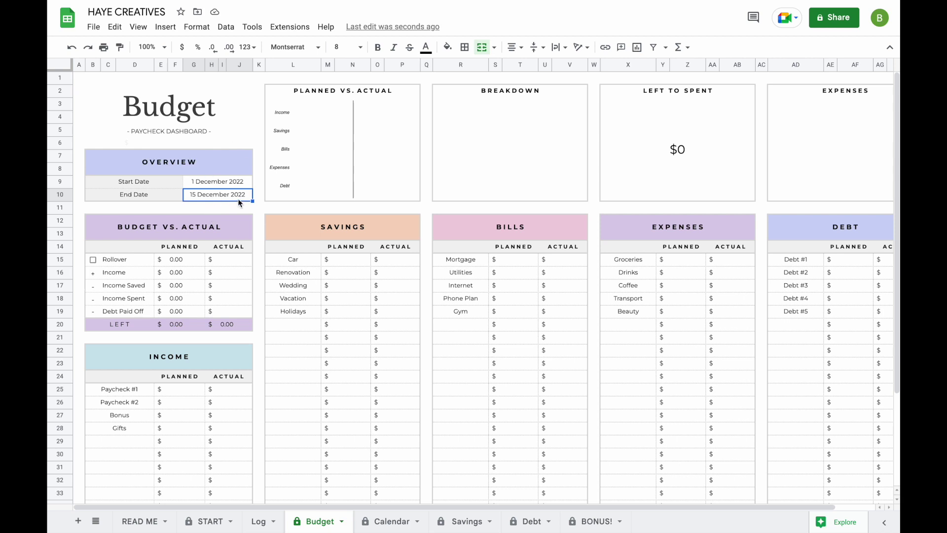
- Enter planned income of 2500, 1500, 1000 and 500, and planned savings of 500, 1000, 250, 50 and 50, on the Budget sheet
{"action": "left_click", "coordinate": [180, 391]}
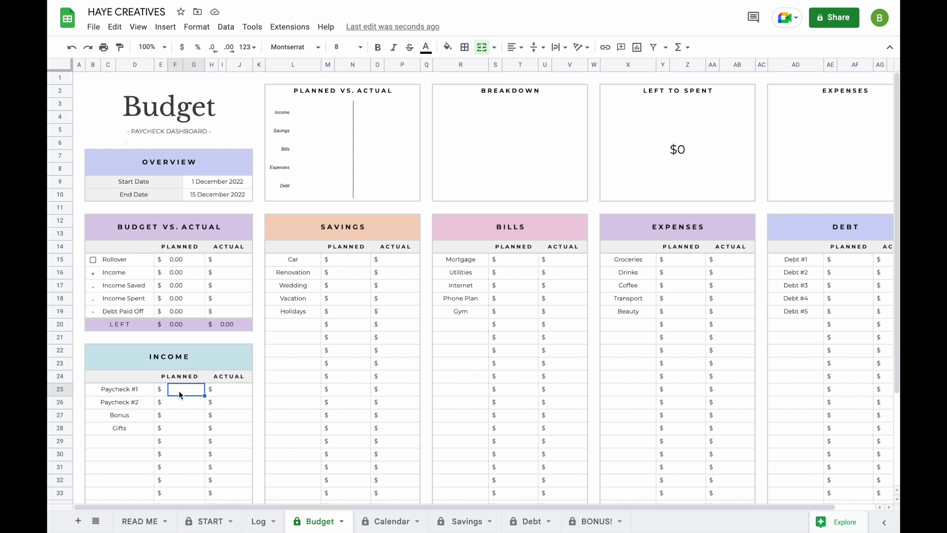
{"action": "type", "text": "2500"}
{"action": "key", "text": "Return"}
{"action": "type", "text": "1500"}
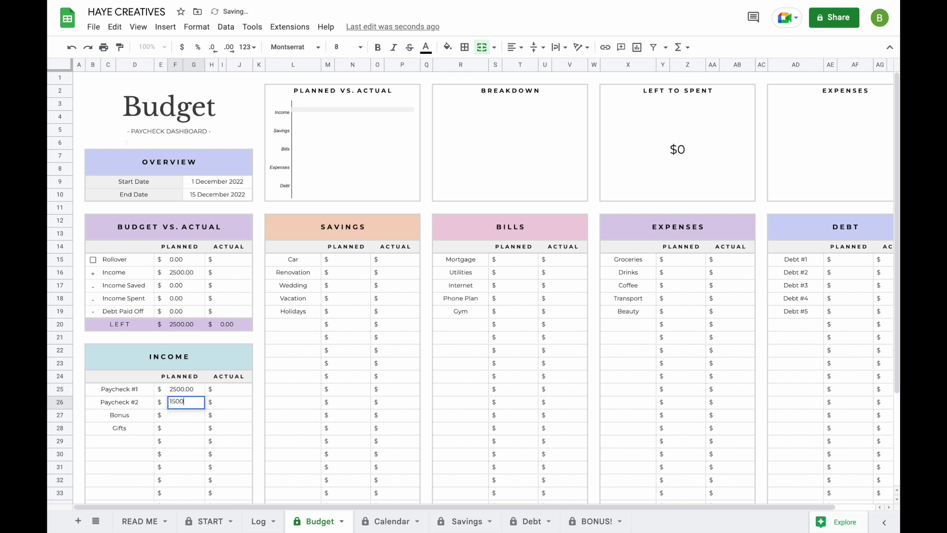
{"action": "key", "text": "Return"}
{"action": "type", "text": "1000"}
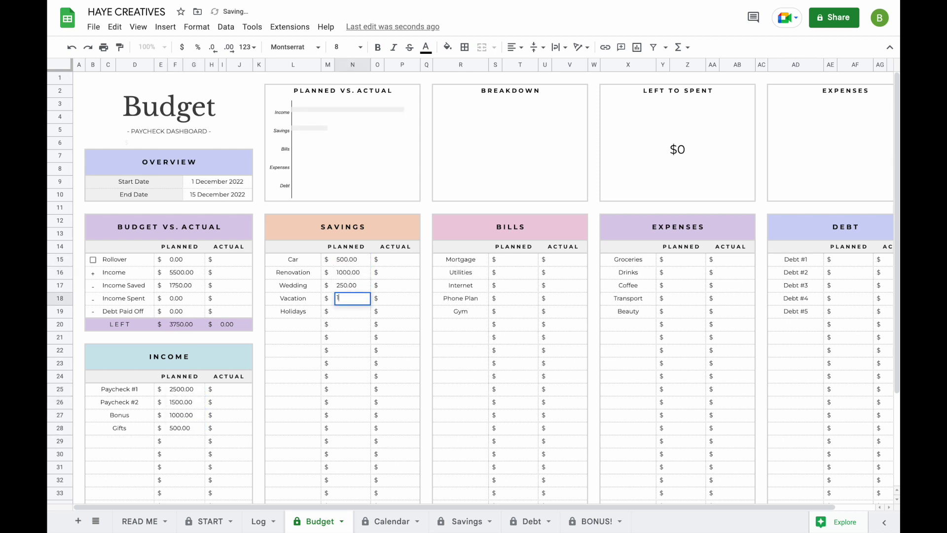
{"action": "type", "text": "50"}
{"action": "key", "text": "Return"}
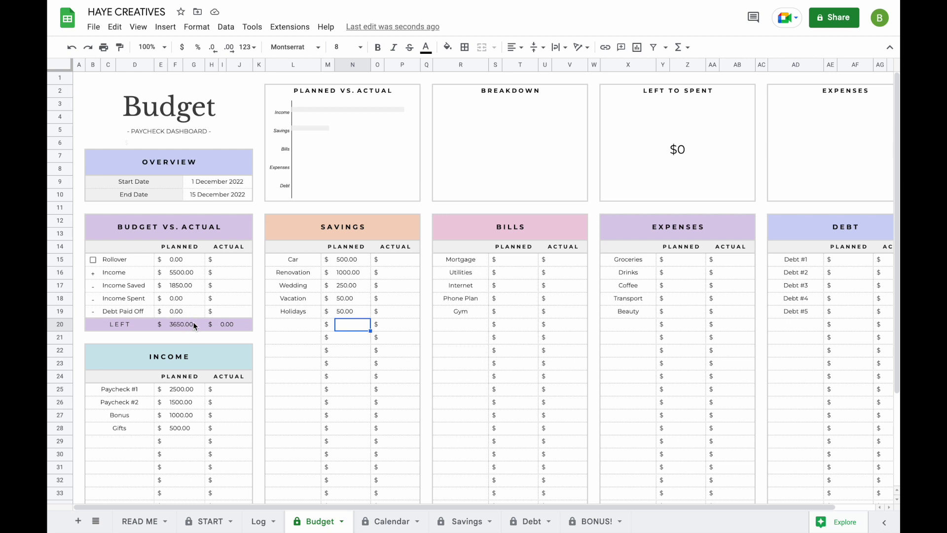
- Enter planned bills of 500, 250, 50, 100 and 50, and planned expenses of 400, 100, 50, 250 and 100
{"action": "left_click", "coordinate": [516, 262]}
{"action": "type", "text": "500 250 50 100 50"}
{"action": "left_click", "coordinate": [681, 259]}
{"action": "type", "text": "400 100 50 250 100"}
- Enter planned debt payments of 250, 100, 100, 100 and 250 for Debt #1 to Debt #5
{"action": "left_click", "coordinate": [856, 259]}
{"action": "type", "text": "250 100 100 100 250"}
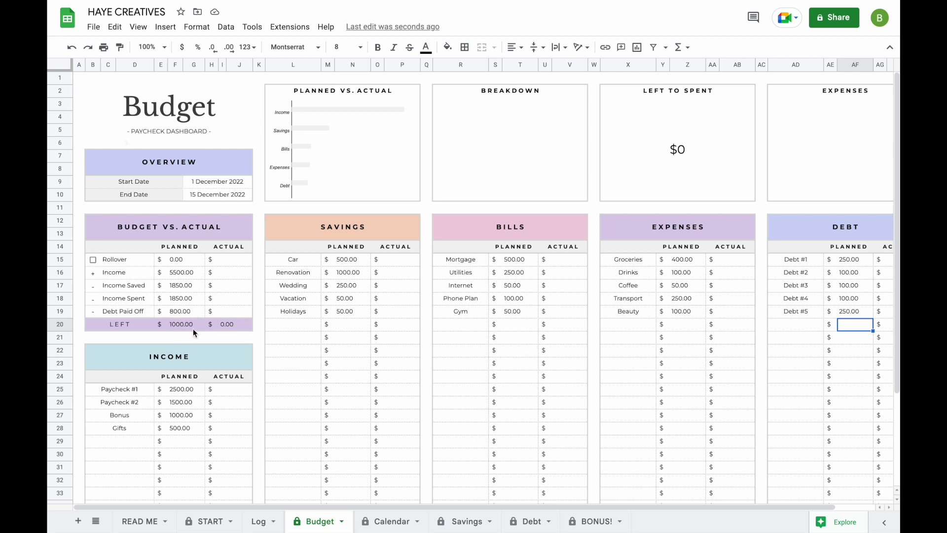
{"action": "left_click", "coordinate": [259, 350]}
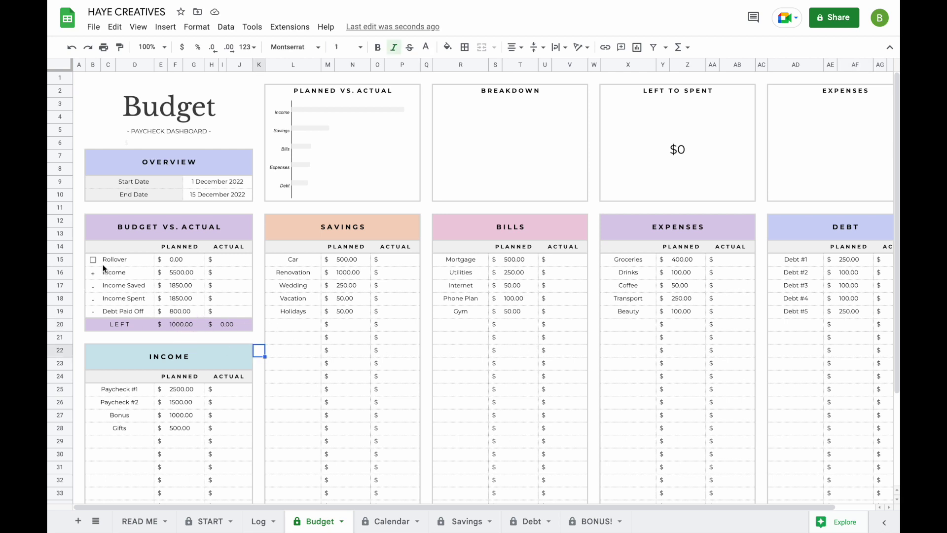
- Enable the Rollover option in the Budget vs. Actual table
{"action": "left_click_drag", "start_coordinate": [98, 264], "coordinate": [195, 260]}
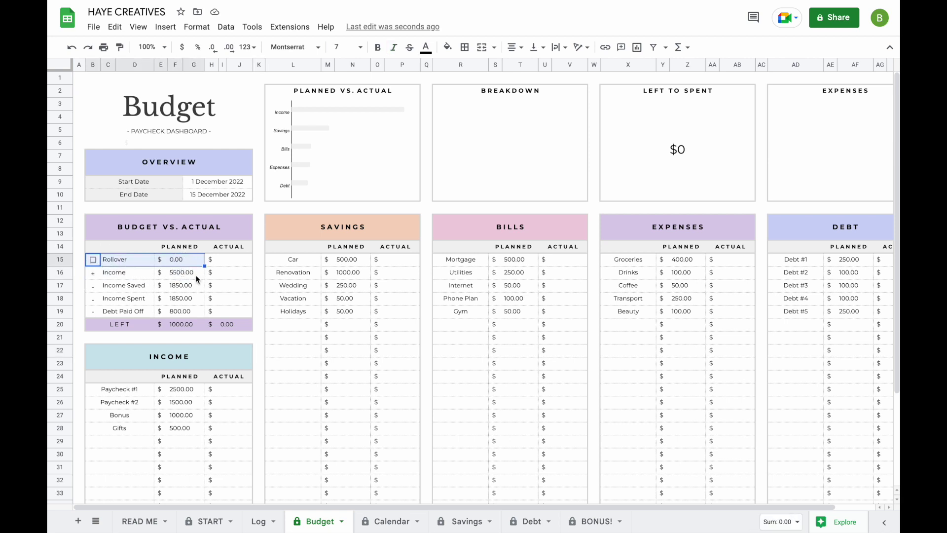
{"action": "left_click", "coordinate": [244, 341]}
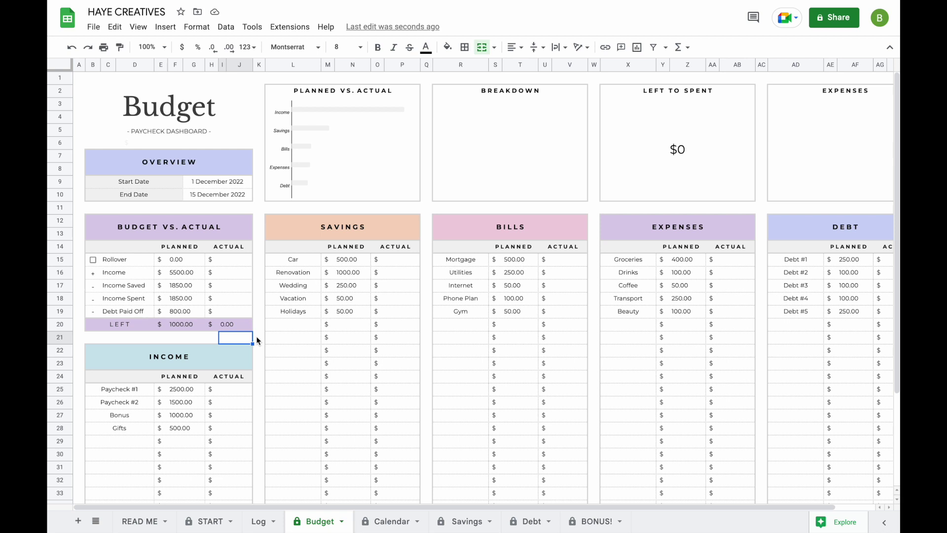
{"action": "left_click", "coordinate": [92, 259]}
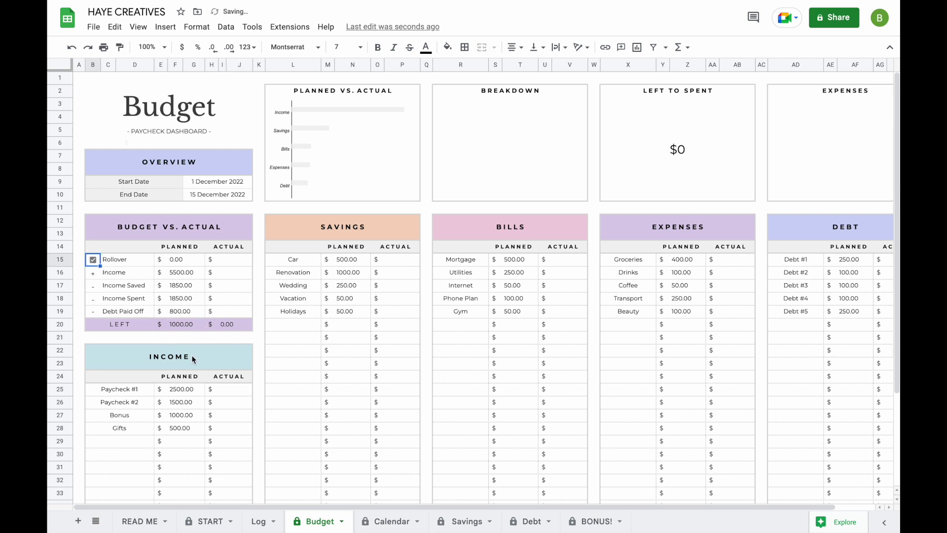
- Try a planned Rollover amount of 500 and reset it to 0
{"action": "left_click", "coordinate": [176, 262]}
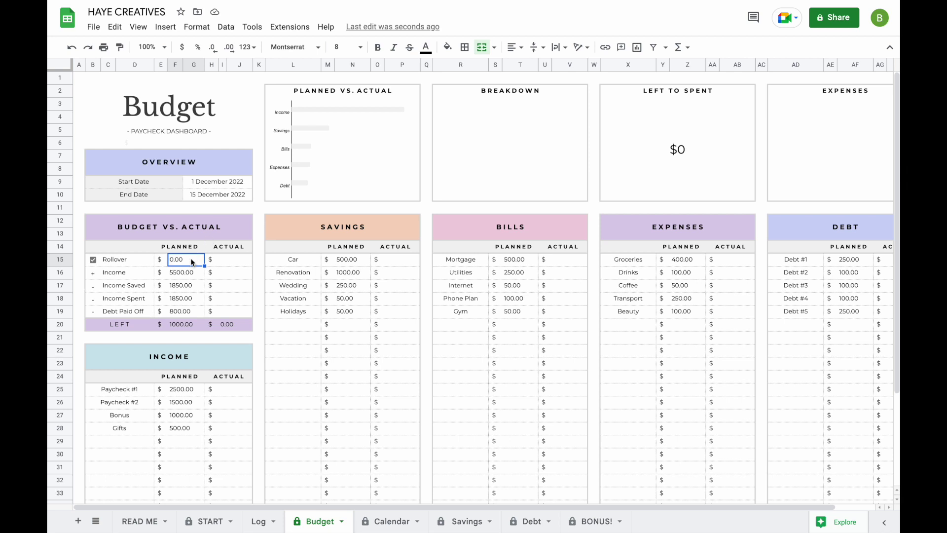
{"action": "type", "text": "500"}
{"action": "key", "text": "Return"}
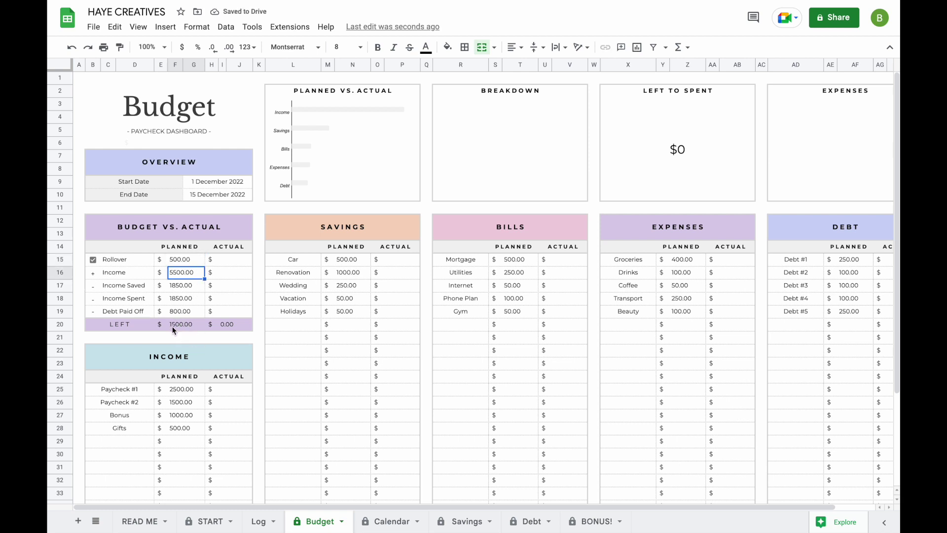
{"action": "left_click", "coordinate": [187, 260]}
{"action": "type", "text": "0"}
{"action": "key", "text": "Return"}
- On the Log sheet, record a first transaction dated 1-Nov for 750 with category Income and subcategory Paycheck #1
{"action": "left_click", "coordinate": [258, 521]}
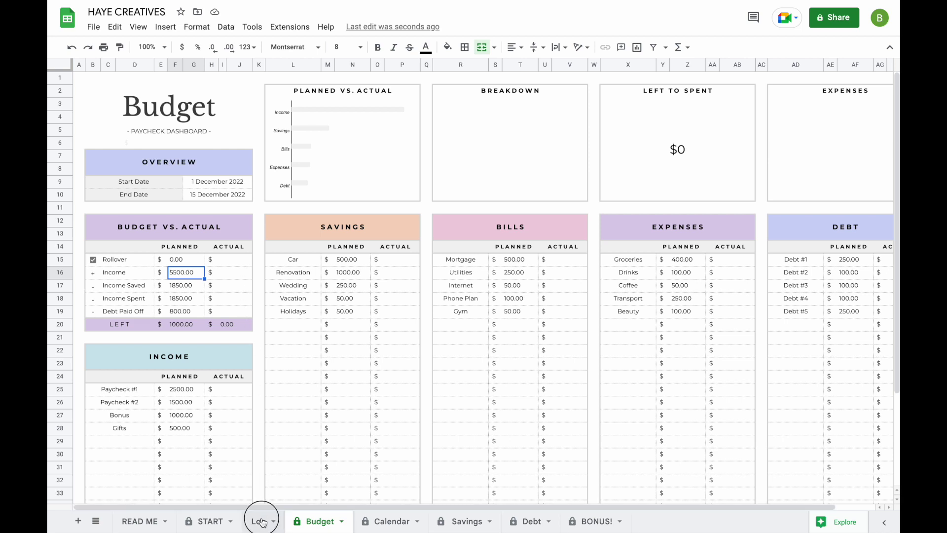
{"action": "left_click", "coordinate": [96, 127]}
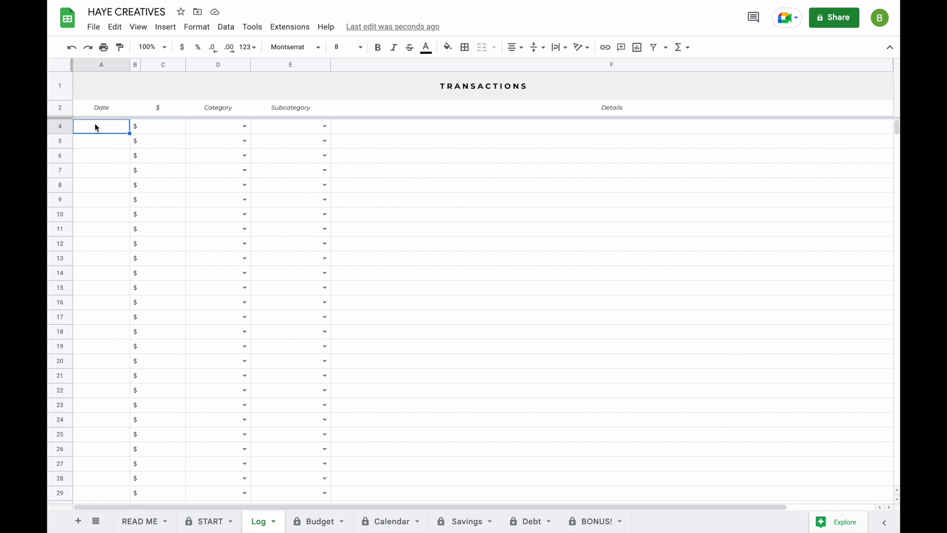
{"action": "type", "text": "1-nov"}
{"action": "key", "text": "Return"}
{"action": "left_click", "coordinate": [156, 129]}
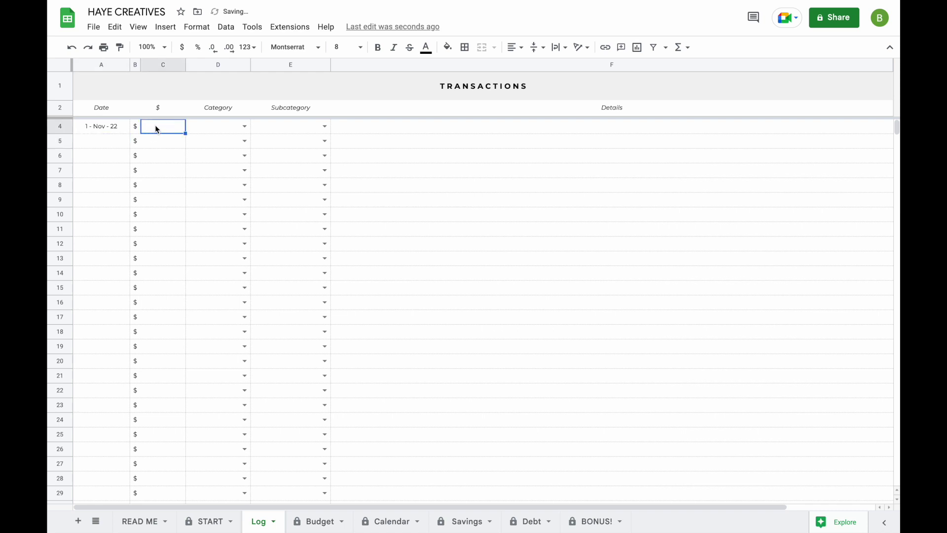
{"action": "type", "text": "750"}
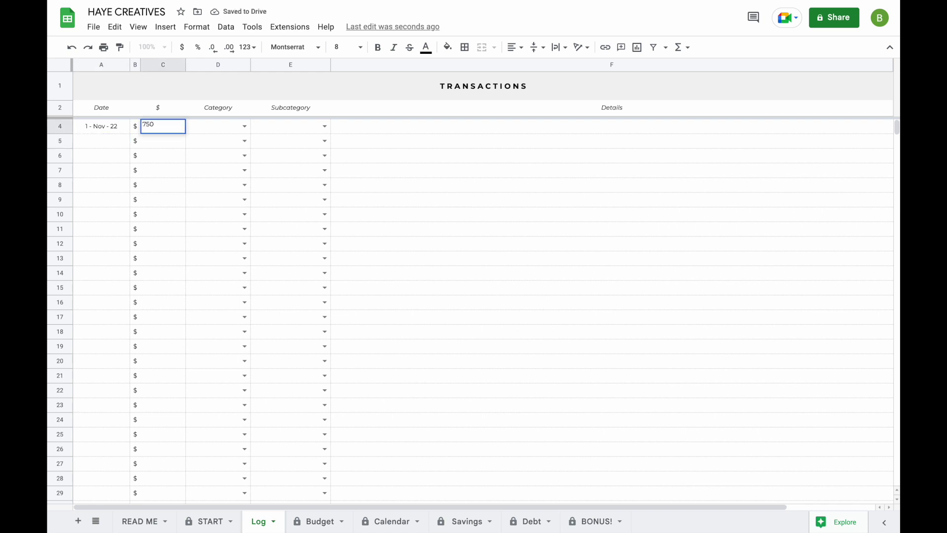
{"action": "key", "text": "Return"}
{"action": "left_click", "coordinate": [244, 127]}
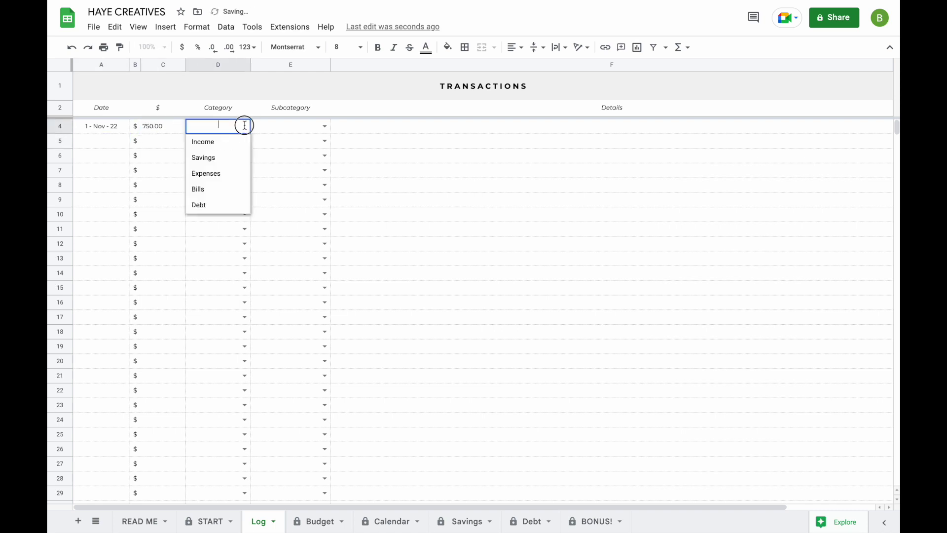
{"action": "left_click", "coordinate": [236, 146]}
{"action": "left_click", "coordinate": [324, 127]}
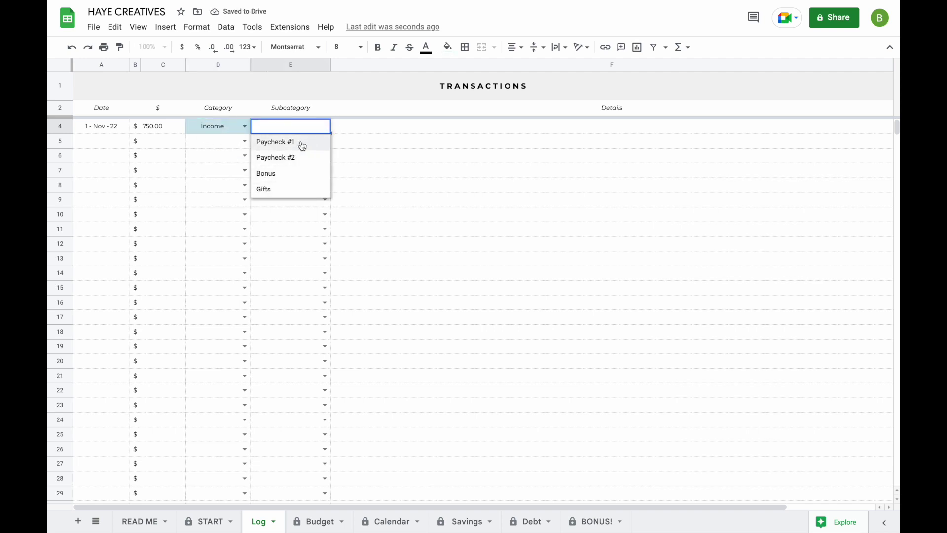
{"action": "left_click", "coordinate": [302, 143]}
- On the Budget sheet, turn the Rollover option off and back on to compare the actual amounts
{"action": "left_click", "coordinate": [317, 522]}
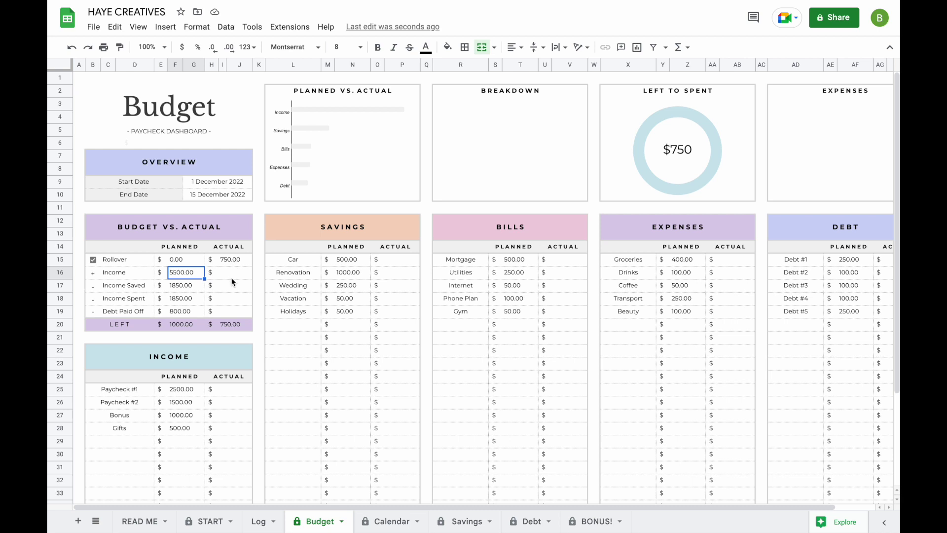
{"action": "left_click", "coordinate": [93, 261]}
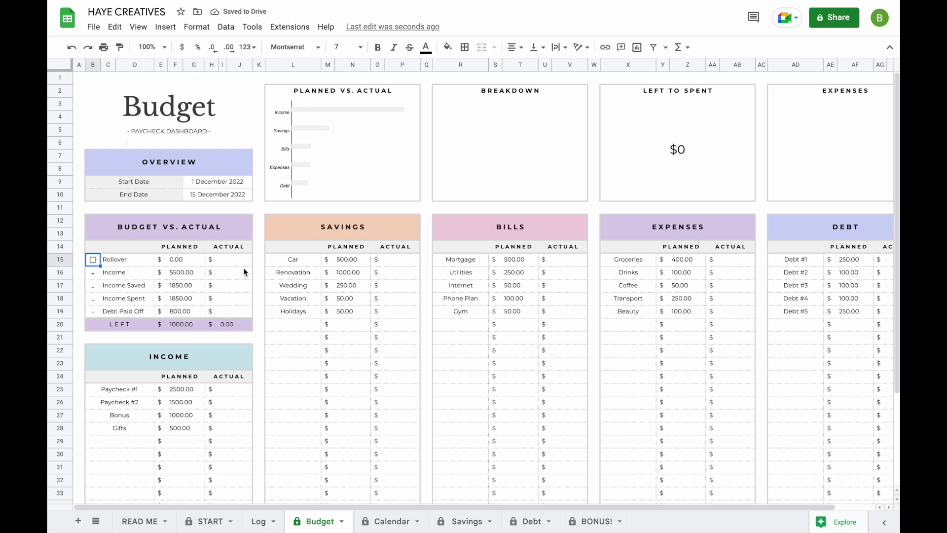
{"action": "key", "text": "space"}
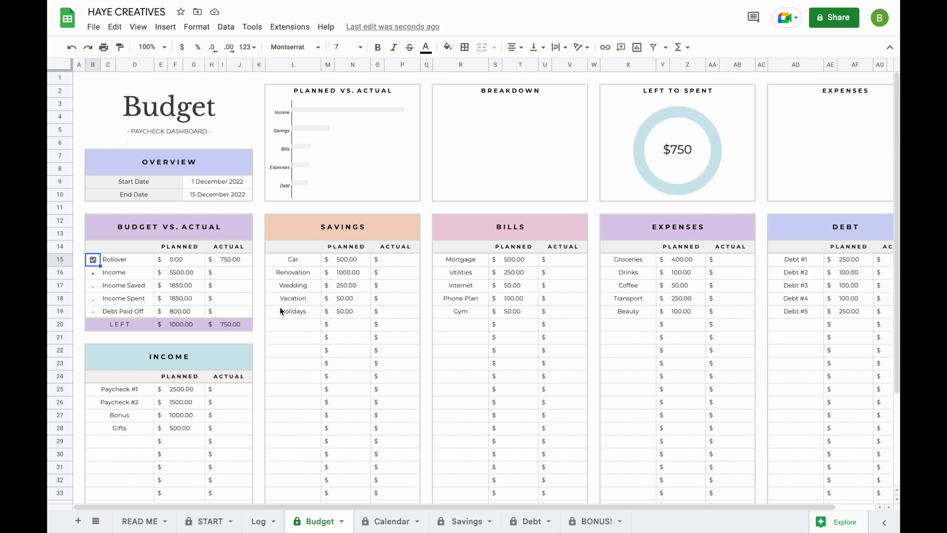
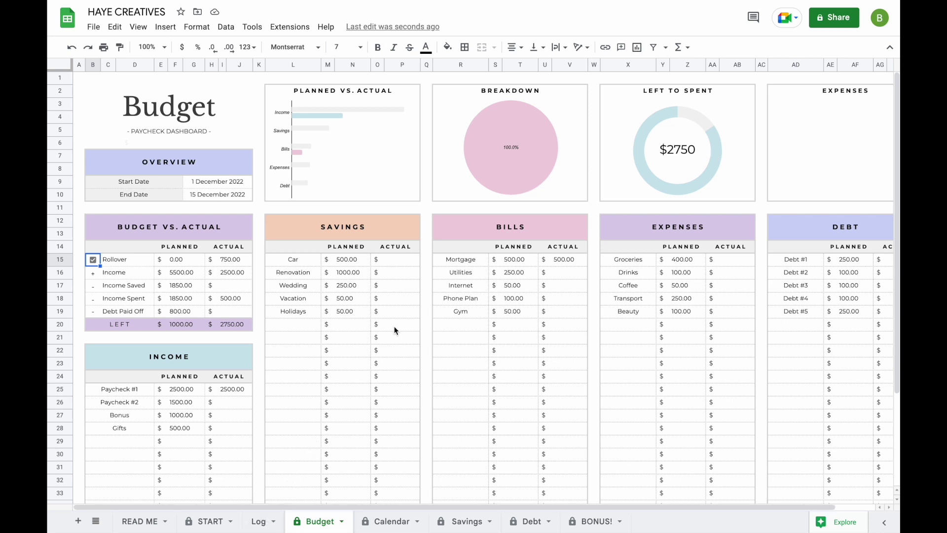
- On the Log sheet, enter the date 3 Dec for three new transactions in rows 7 to 9
{"action": "left_click", "coordinate": [259, 522]}
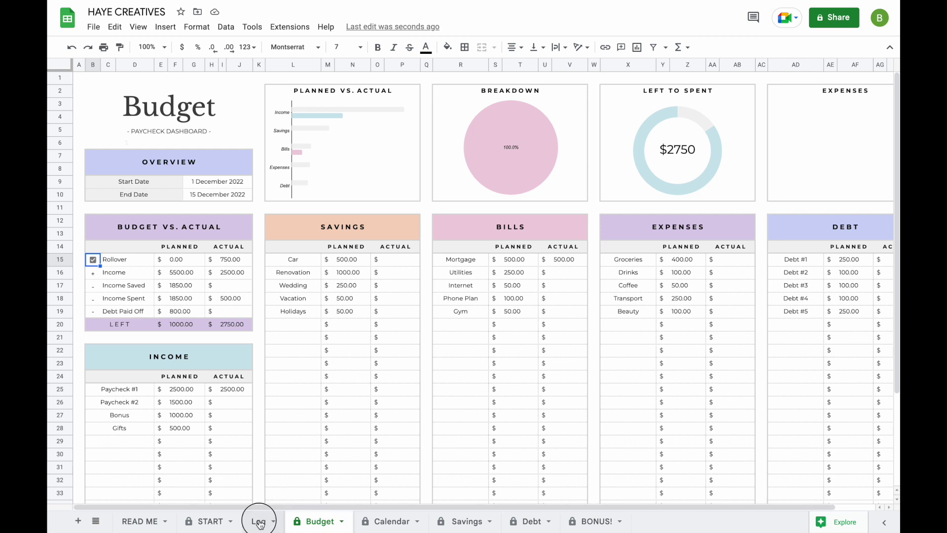
{"action": "left_click", "coordinate": [117, 172]}
{"action": "type", "text": "3 gd"}
{"action": "key", "text": "BackSpace"}
{"action": "key", "text": "BackSpace"}
{"action": "type", "text": "dec"}
{"action": "key", "text": "Return"}
{"action": "type", "text": "4 dec"}
{"action": "key", "text": "Return"}
{"action": "type", "text": "3 dec"}
{"action": "key", "text": "Return"}
{"action": "left_click", "coordinate": [101, 185]}
{"action": "type", "text": "3 dec"}
{"action": "key", "text": "Return"}
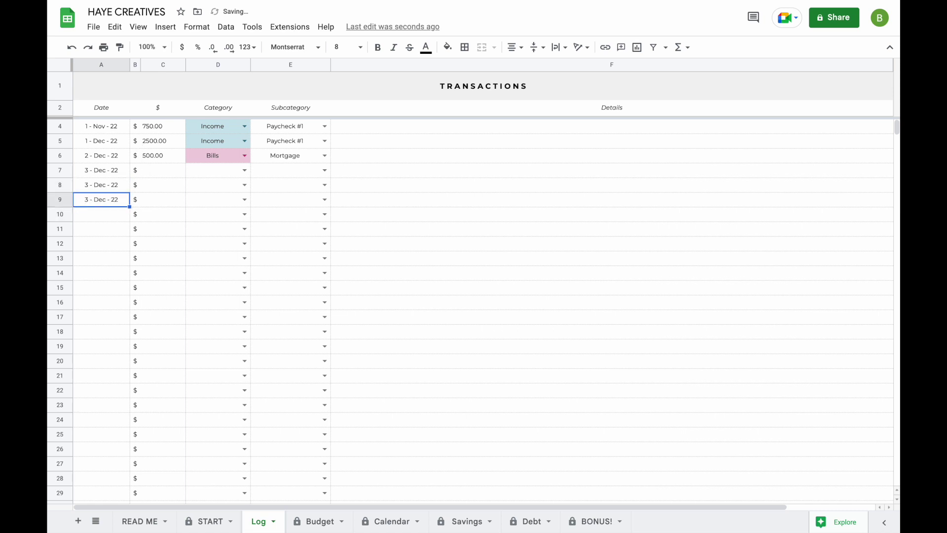
- Enter amounts of 10, 15 and 20 for the three 3 Dec transactions
{"action": "left_click", "coordinate": [146, 168]}
{"action": "type", "text": "10"}
{"action": "key", "text": "Return"}
{"action": "type", "text": "15"}
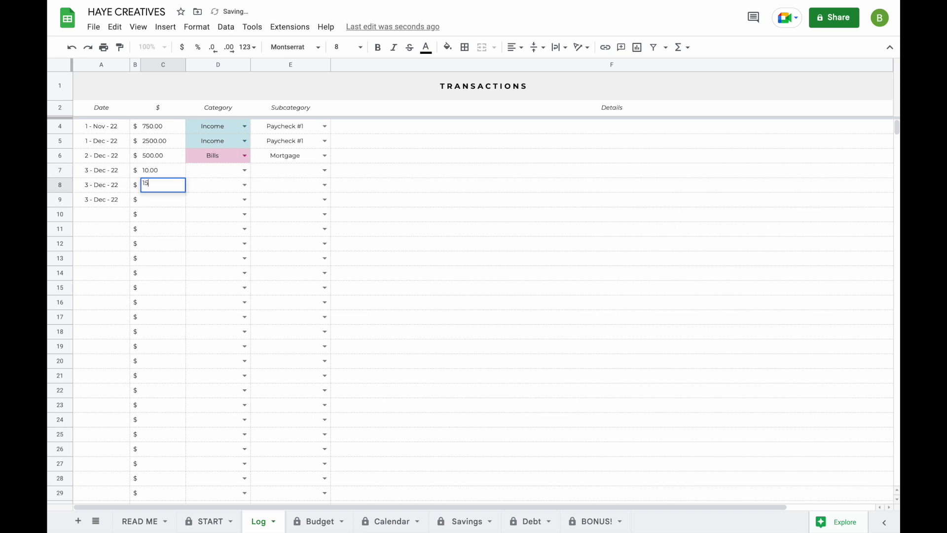
{"action": "key", "text": "Return"}
{"action": "type", "text": "20"}
{"action": "key", "text": "Return"}
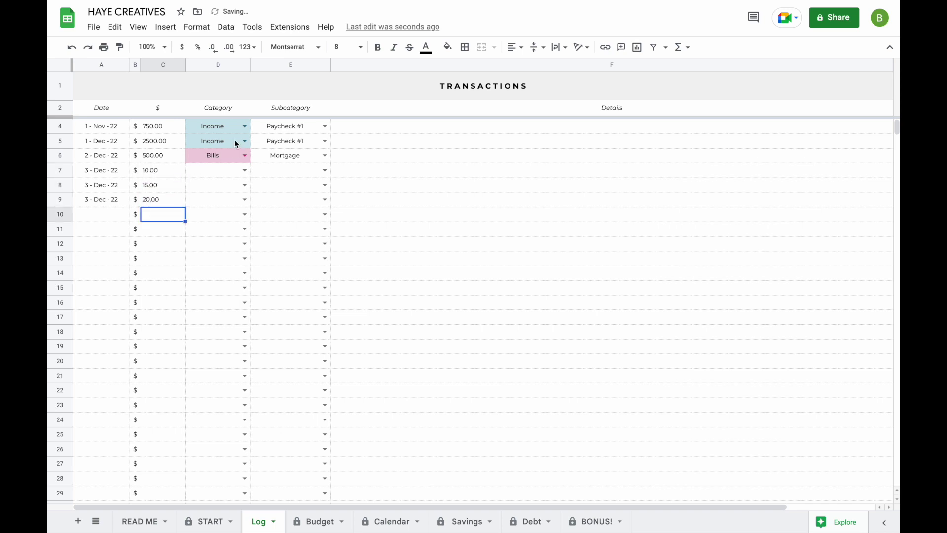
- Assign category Expenses and subcategory Groceries to the transactions in rows 7 to 9
{"action": "left_click", "coordinate": [244, 169]}
{"action": "left_click", "coordinate": [236, 218]}
{"action": "left_click_drag", "start_coordinate": [250, 177], "coordinate": [250, 203]}
{"action": "left_click", "coordinate": [325, 170]}
{"action": "left_click", "coordinate": [323, 185]}
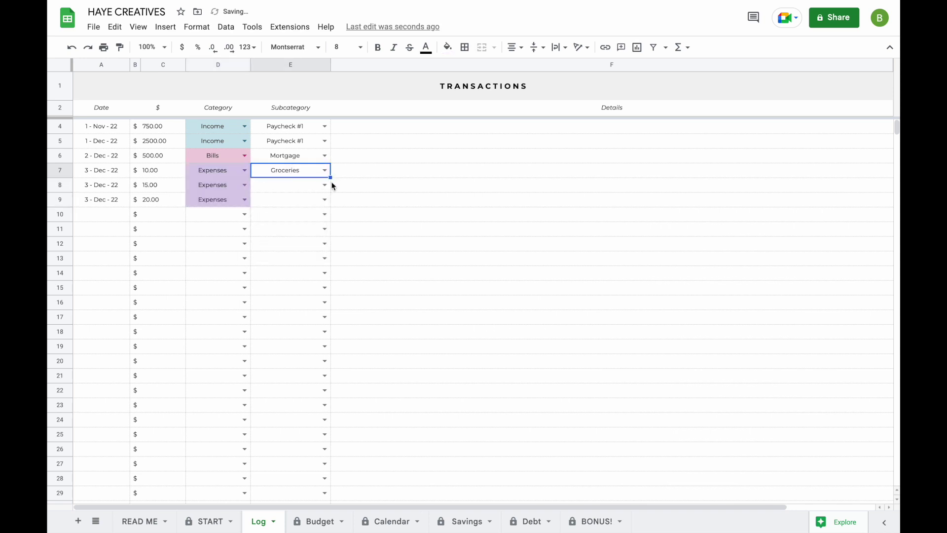
{"action": "left_click_drag", "start_coordinate": [330, 177], "coordinate": [330, 203]}
- Add another transaction in row 10 dated 12/3 with an amount of 5
{"action": "left_click", "coordinate": [111, 212]}
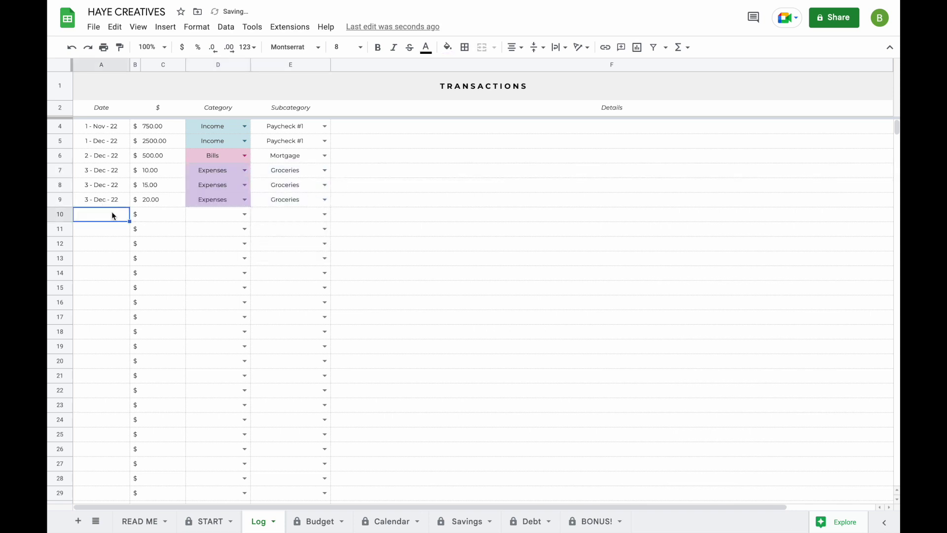
{"action": "type", "text": "12/3"}
{"action": "key", "text": "Return"}
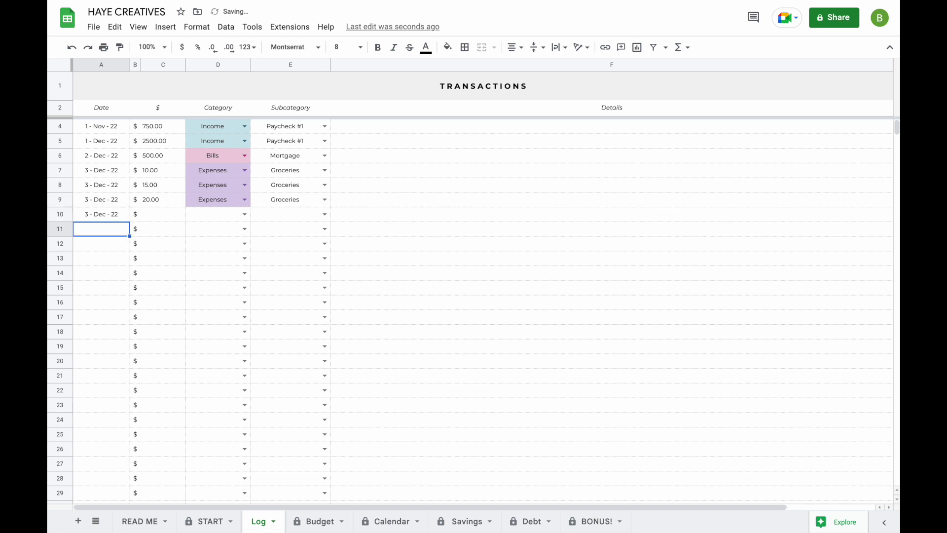
{"action": "left_click", "coordinate": [158, 209]}
{"action": "type", "text": "5"}
{"action": "key", "text": "Return"}
- Categorize the row 10 transaction as Expenses with subcategory Coffee
{"action": "left_click", "coordinate": [245, 214]}
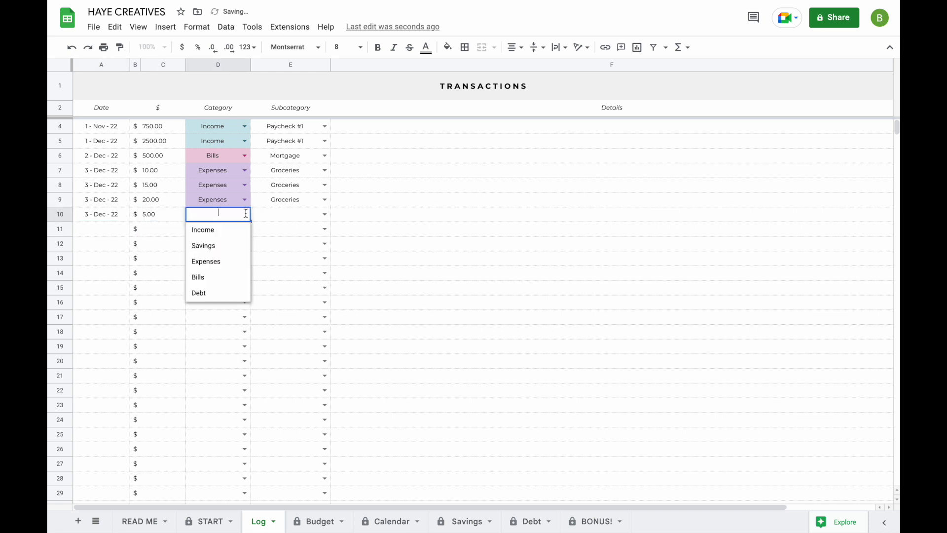
{"action": "left_click", "coordinate": [228, 259]}
{"action": "left_click", "coordinate": [324, 214]}
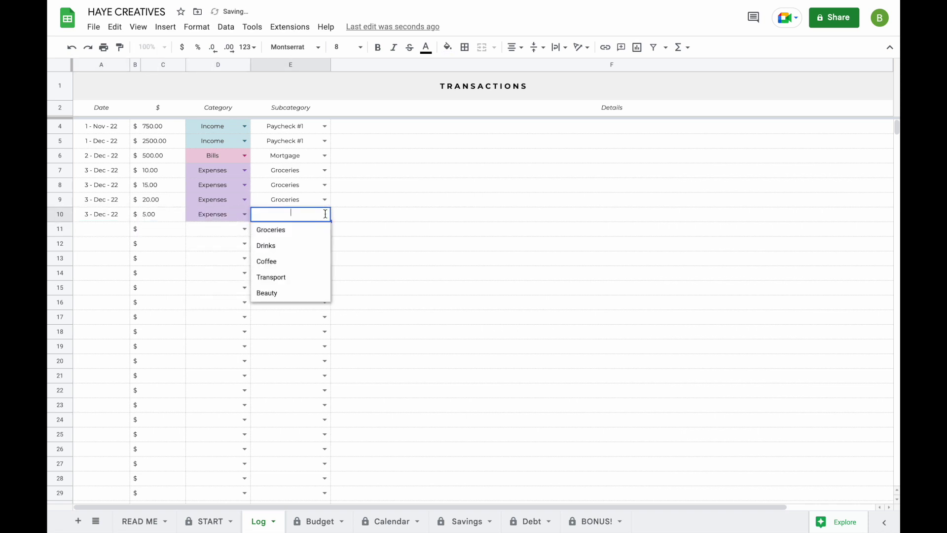
{"action": "left_click", "coordinate": [307, 252]}
{"action": "left_click", "coordinate": [324, 214]}
{"action": "left_click", "coordinate": [303, 262]}
- On the Budget sheet, try a Start Date of 8 December 2022, review the dashboard, and restore 1 December 2022
{"action": "left_click", "coordinate": [320, 520]}
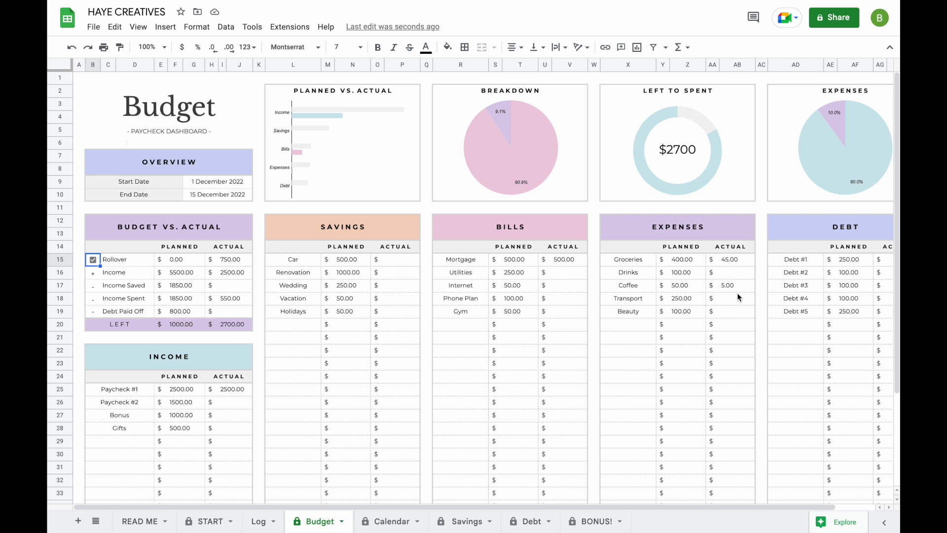
{"action": "double_click", "coordinate": [228, 182]}
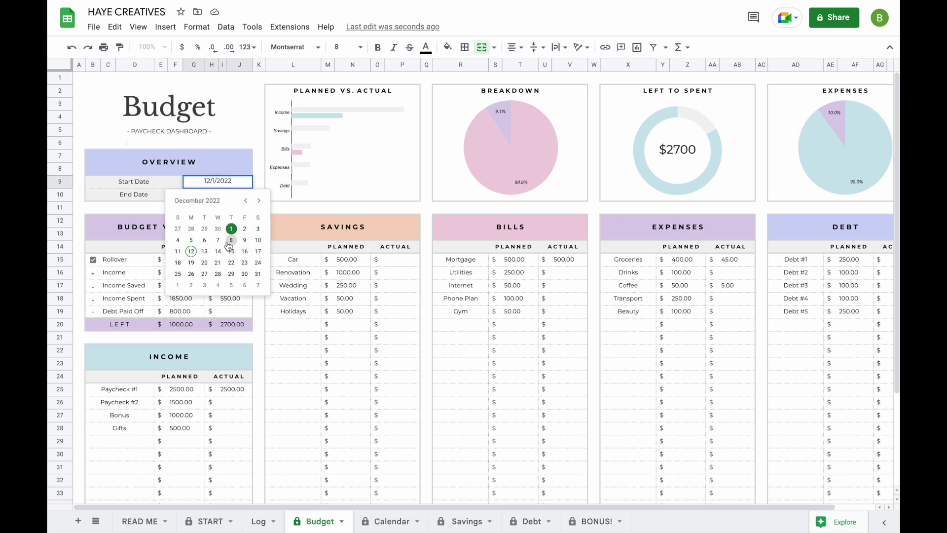
{"action": "left_click", "coordinate": [228, 244]}
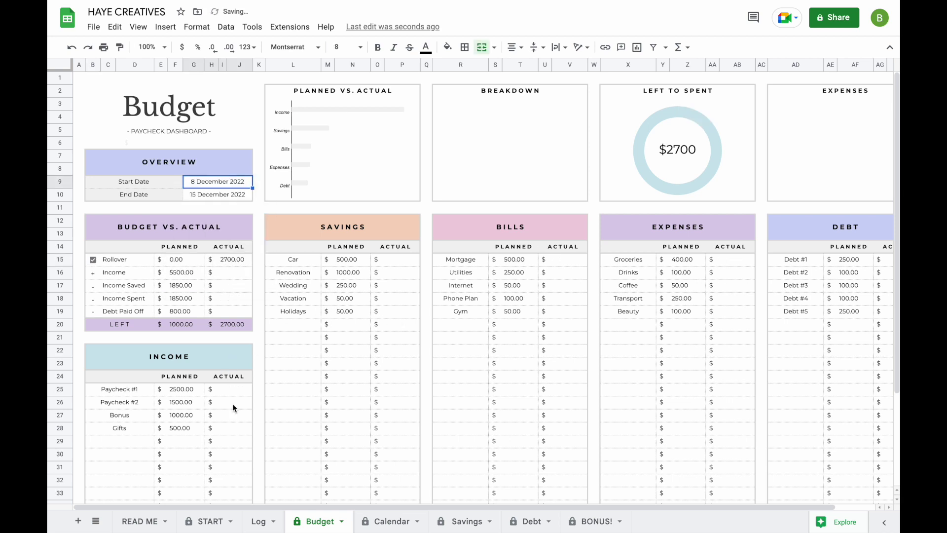
{"action": "scroll", "coordinate": [797, 354], "scroll_direction": "right", "scroll_amount": 2}
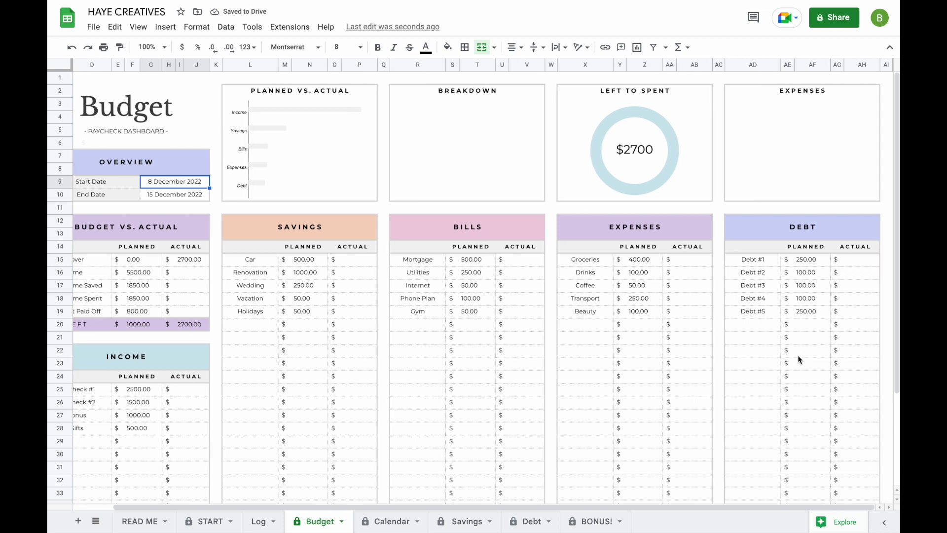
{"action": "scroll", "coordinate": [798, 354], "scroll_direction": "left", "scroll_amount": 2}
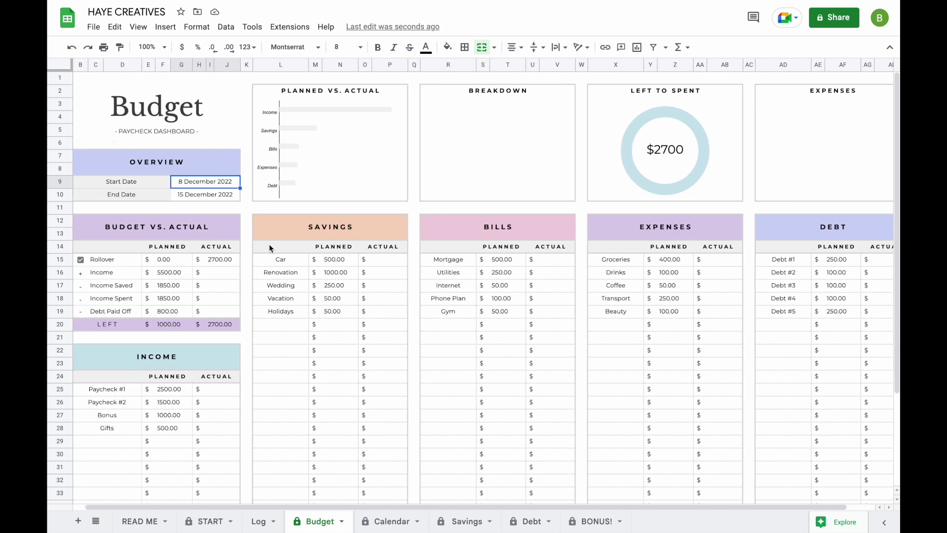
{"action": "double_click", "coordinate": [230, 185]}
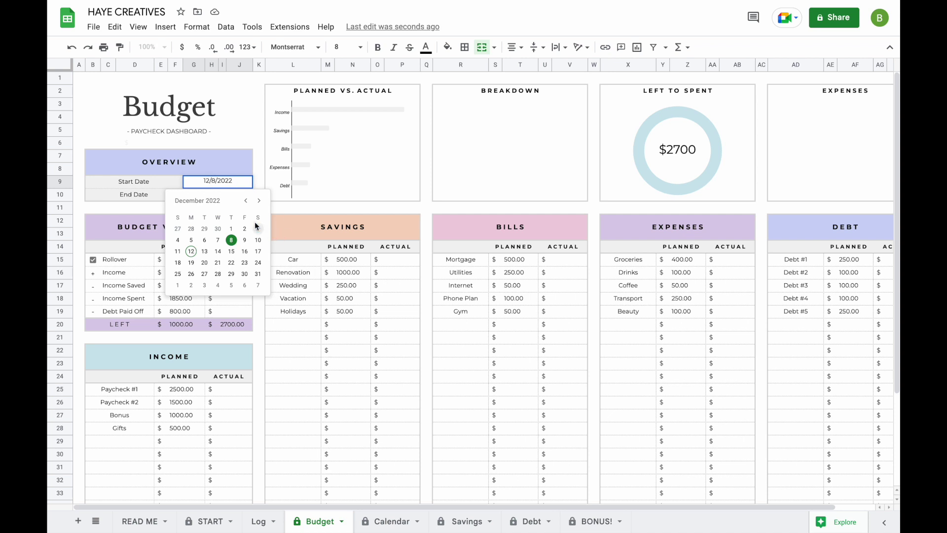
{"action": "left_click", "coordinate": [231, 227]}
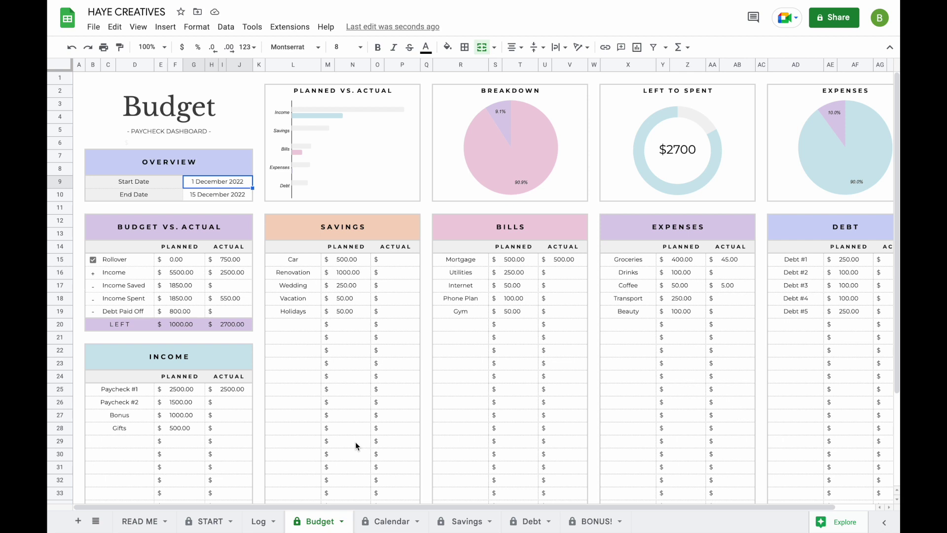
- Duplicate the Budget sheet and set the copy's period from 16 December 2022 to 31 December 2022
{"action": "left_click", "coordinate": [345, 522]}
{"action": "left_click", "coordinate": [330, 345]}
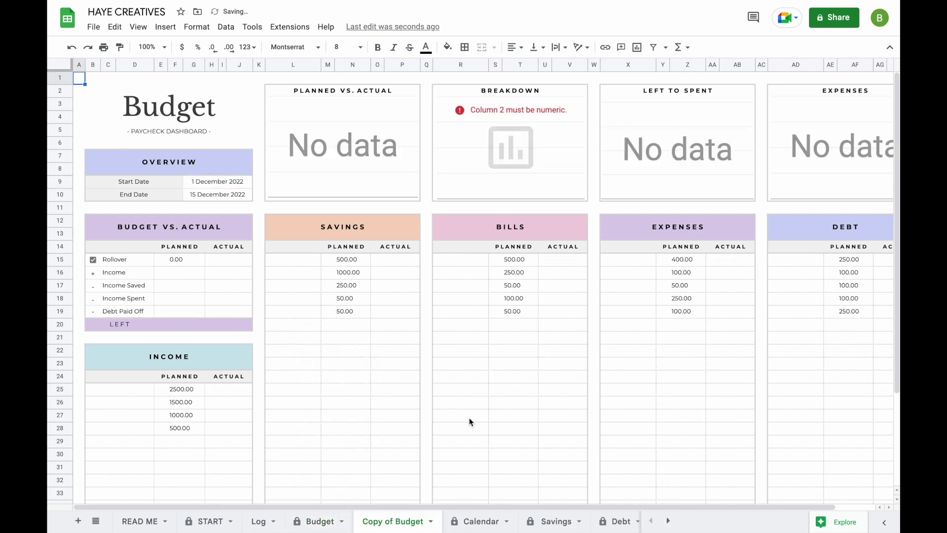
{"action": "double_click", "coordinate": [220, 180]}
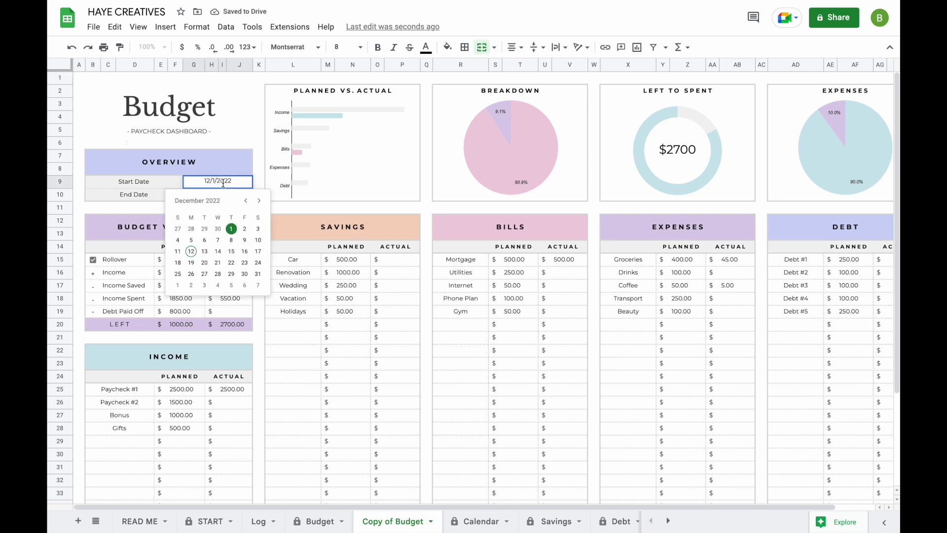
{"action": "left_click", "coordinate": [244, 251]}
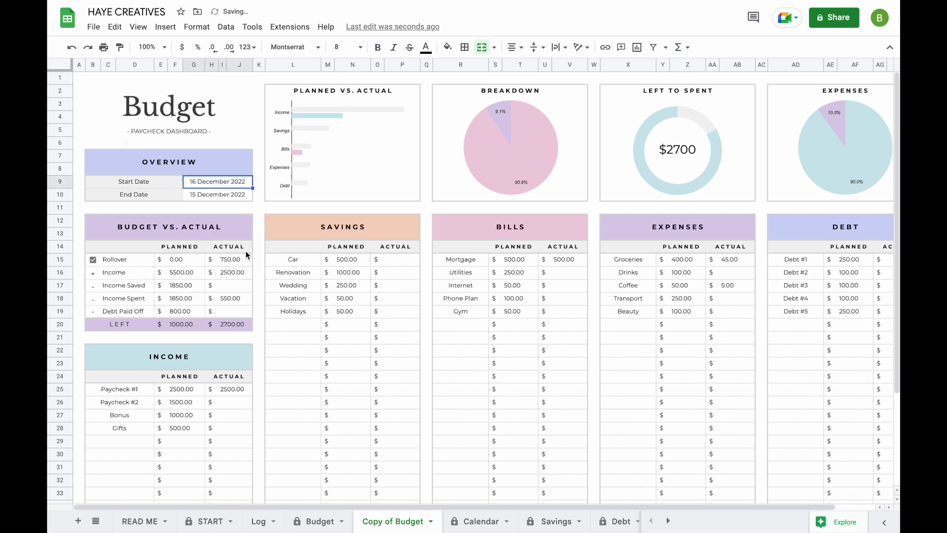
{"action": "double_click", "coordinate": [224, 195]}
{"action": "left_click", "coordinate": [258, 289]}
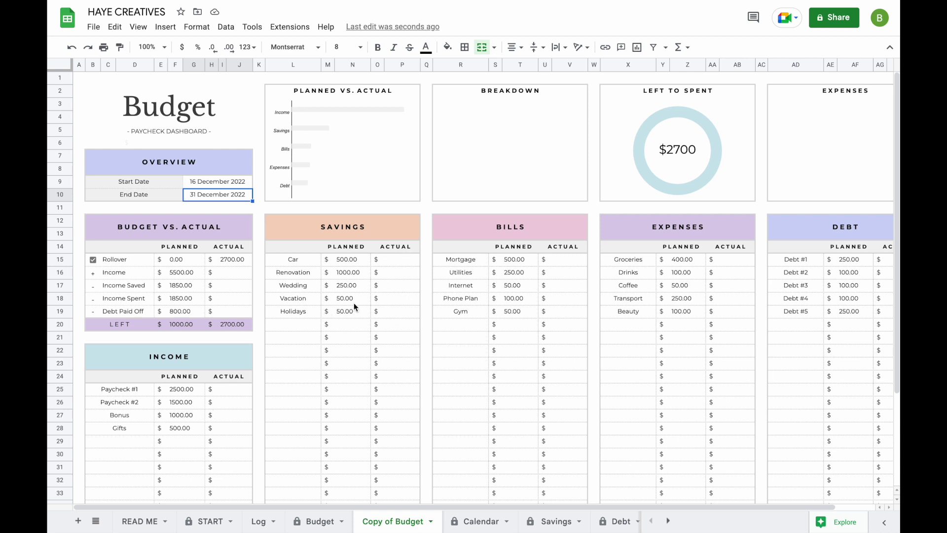
- On the copied sheet, clear the planned Paycheck #1 income and the planned savings for Car, Renovation and Wedding
{"action": "left_click", "coordinate": [186, 391]}
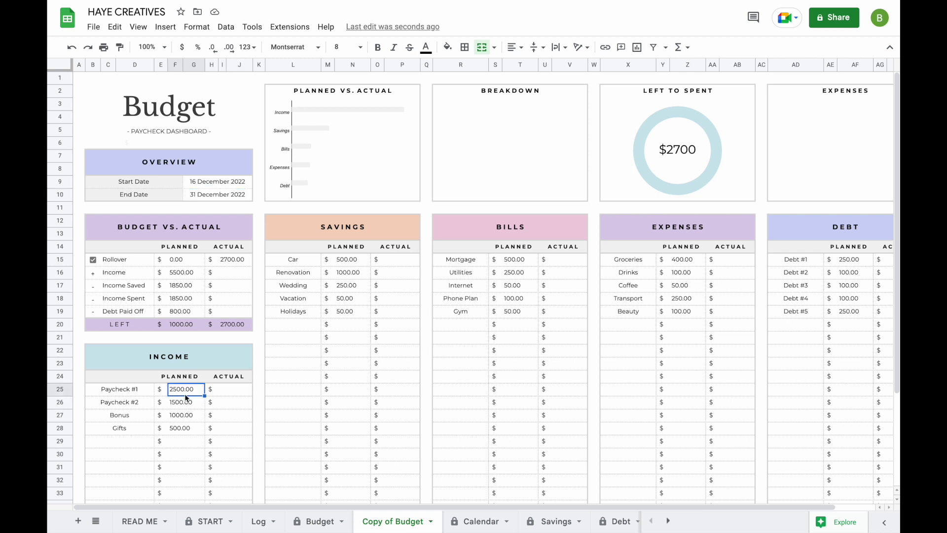
{"action": "key", "text": "Delete"}
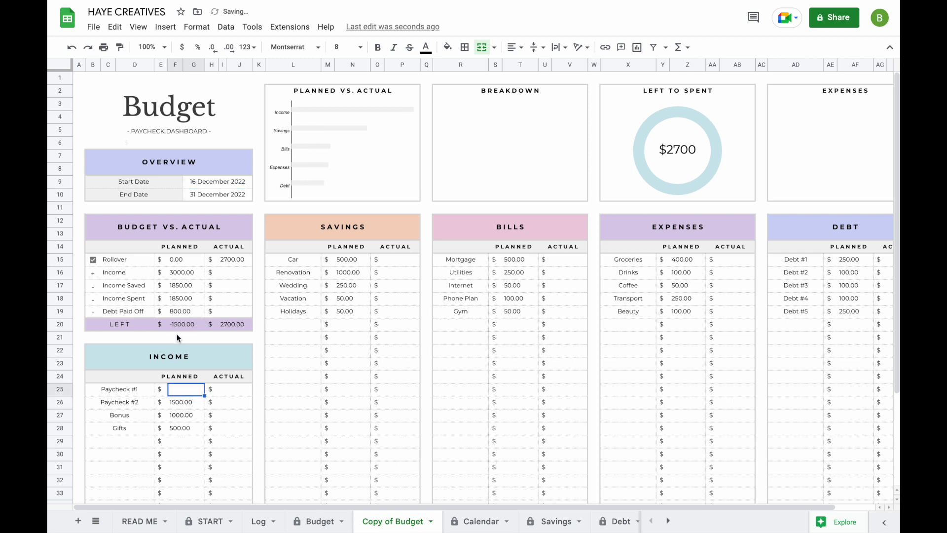
{"action": "left_click_drag", "start_coordinate": [352, 260], "coordinate": [352, 292]}
{"action": "key", "text": "Delete"}
- Set the planned Groceries expense to 750 and the planned Debt #1 payment to 50
{"action": "left_click", "coordinate": [684, 259]}
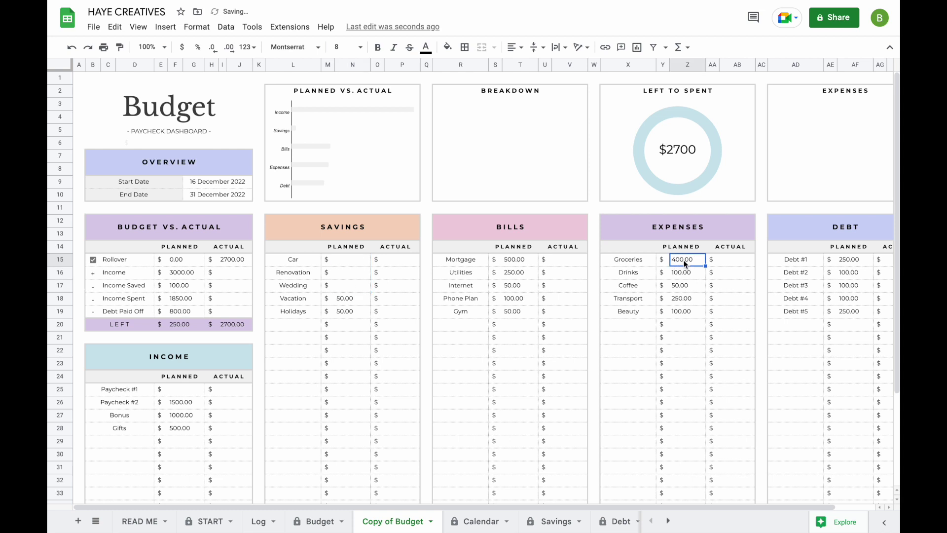
{"action": "type", "text": "750"}
{"action": "key", "text": "Return"}
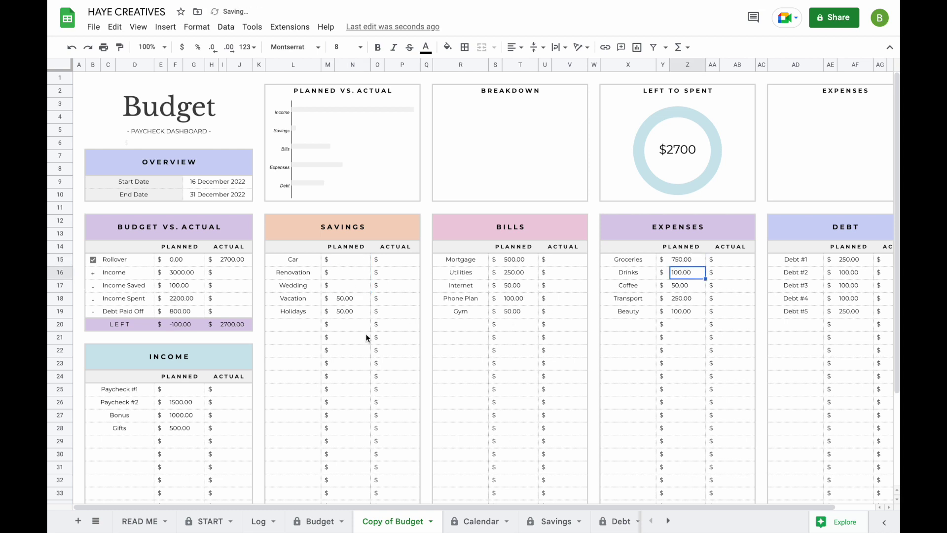
{"action": "left_click", "coordinate": [849, 261]}
{"action": "type", "text": "50"}
{"action": "key", "text": "Return"}
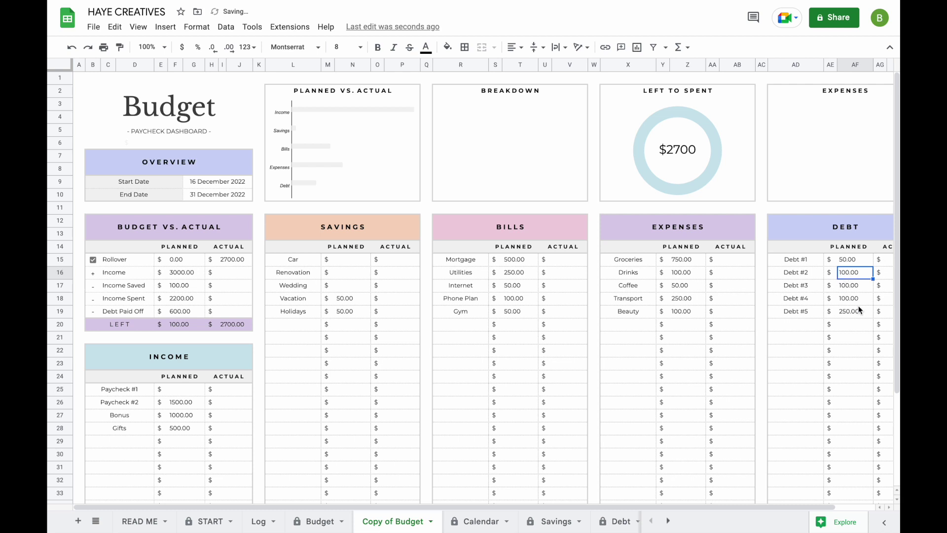
- Clear the planned payments for Debt #2 through Debt #5 on the copied sheet and compare its rollover with the original Budget sheet
{"action": "left_click_drag", "start_coordinate": [852, 324], "coordinate": [851, 275]}
{"action": "key", "text": "Delete"}
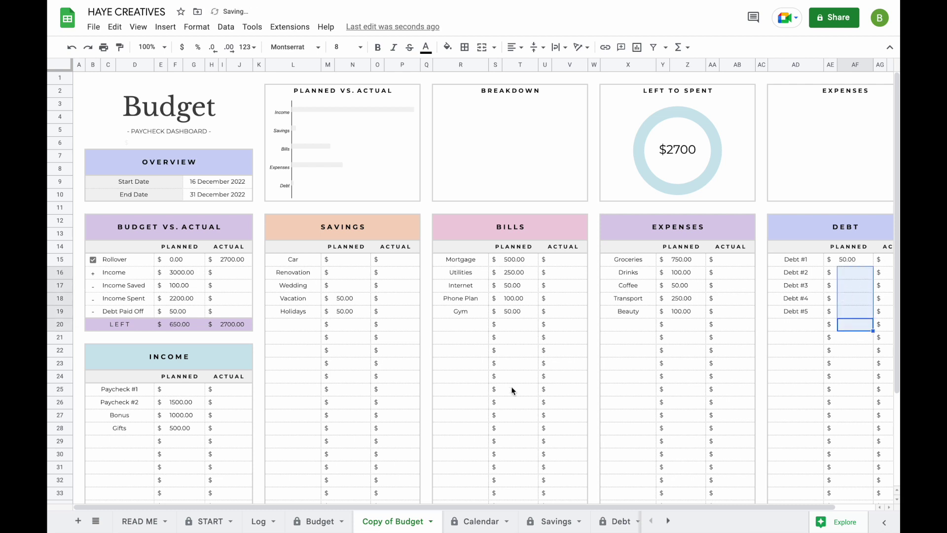
{"action": "key", "text": "ctrl+shift+Page_Up"}
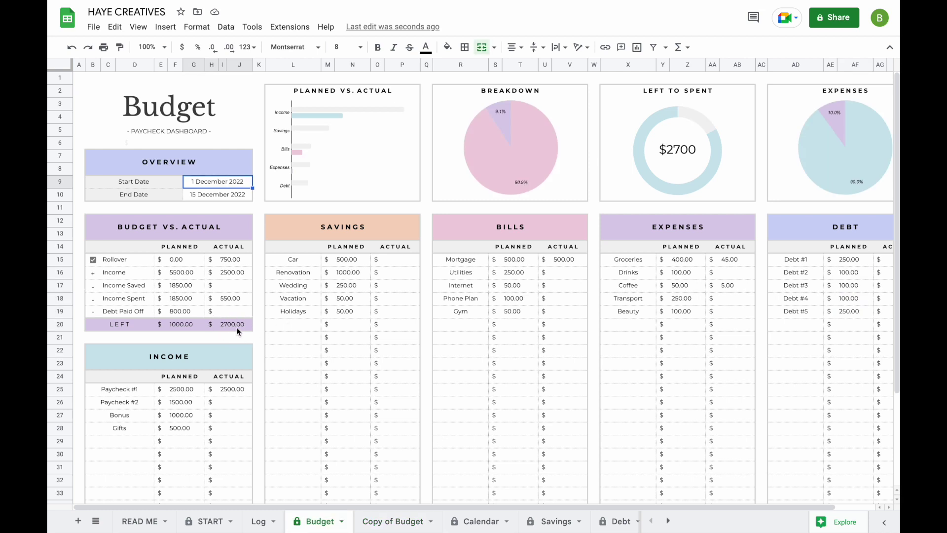
{"action": "left_click", "coordinate": [391, 522]}
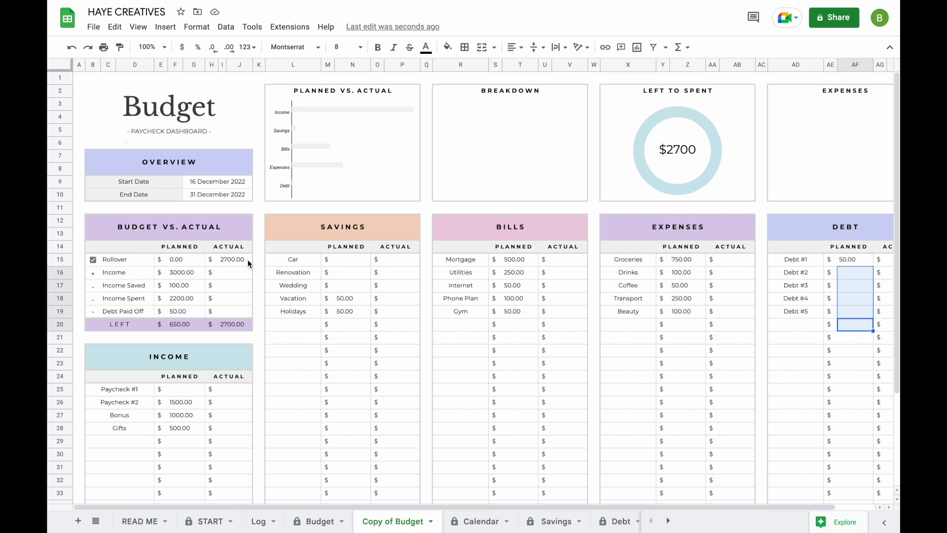
- Delete the Copy of Budget sheet
{"action": "left_click", "coordinate": [430, 521]}
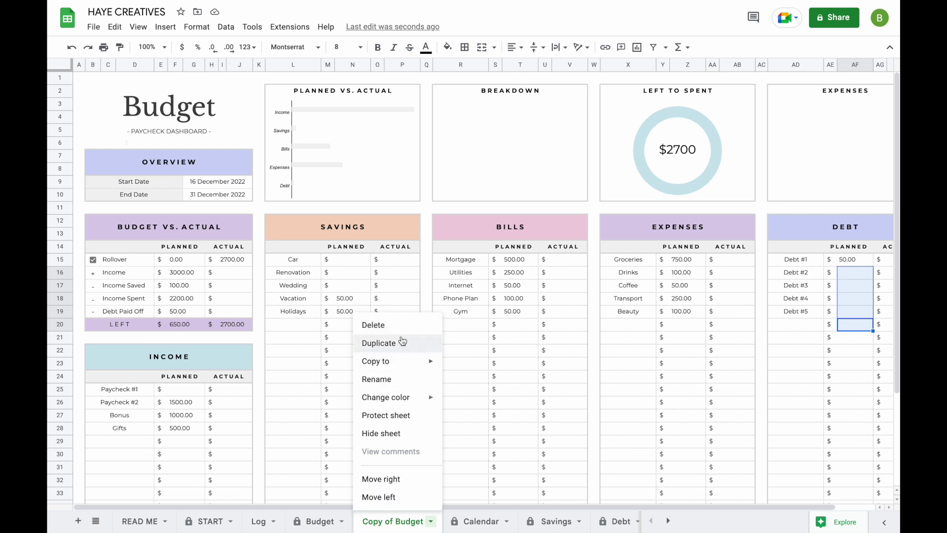
{"action": "left_click", "coordinate": [399, 332]}
{"action": "key", "text": "Return"}
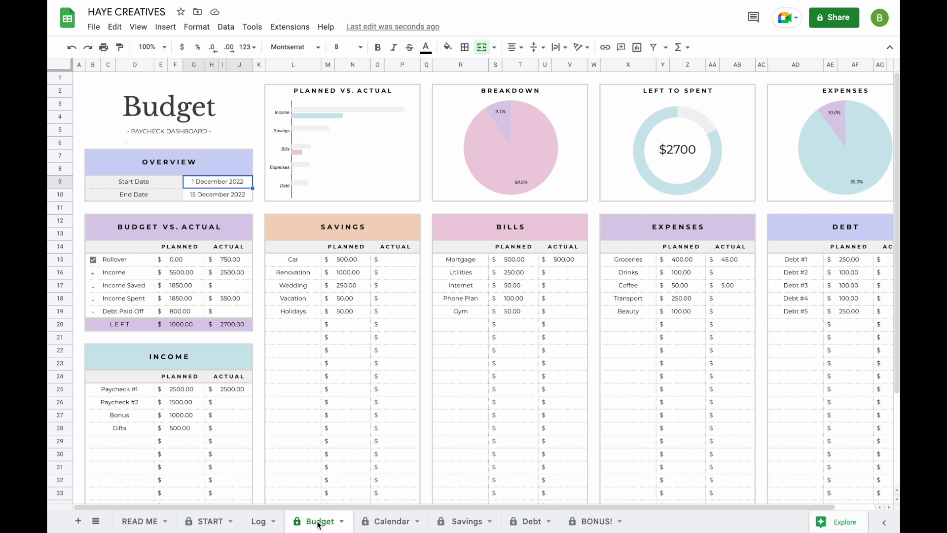
- On the Calendar sheet, set the month to December and the week start to Sunday
{"action": "left_click", "coordinate": [387, 522]}
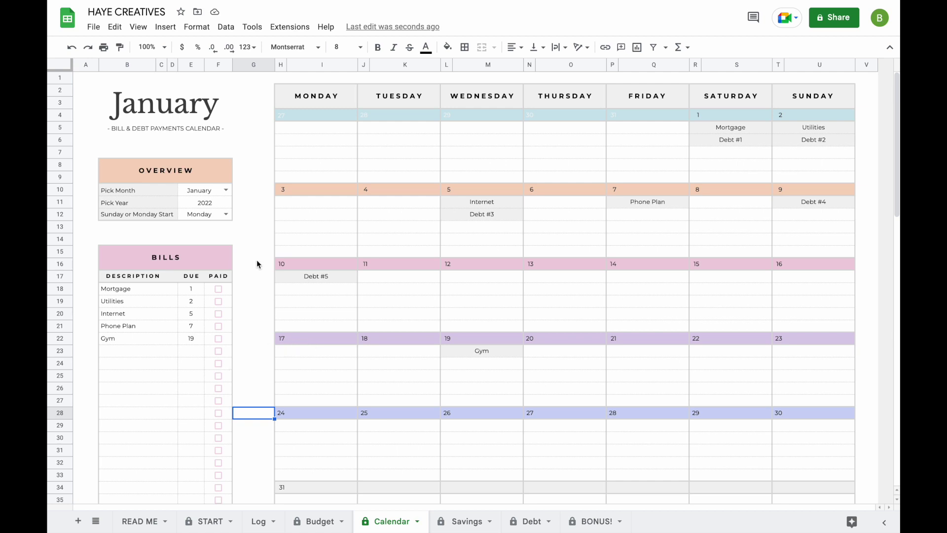
{"action": "left_click", "coordinate": [252, 194]}
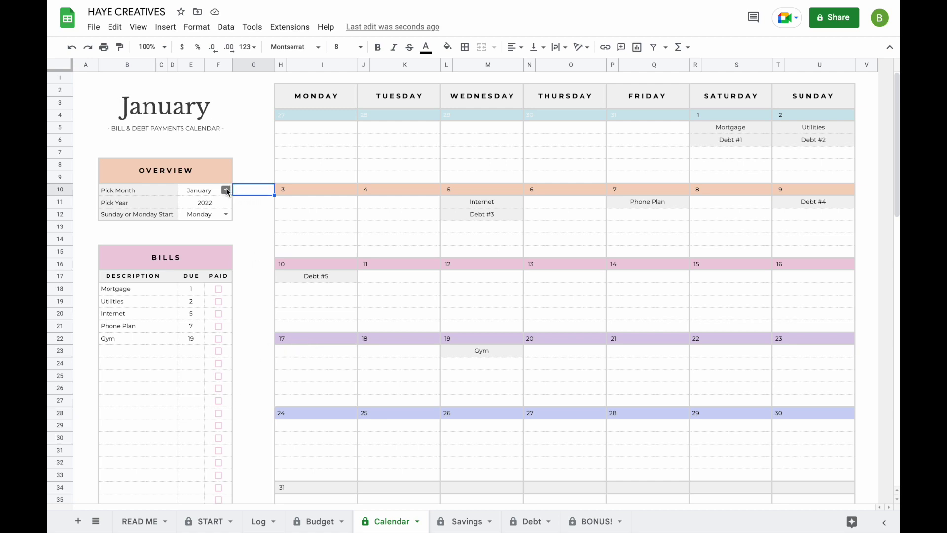
{"action": "left_click", "coordinate": [227, 192]}
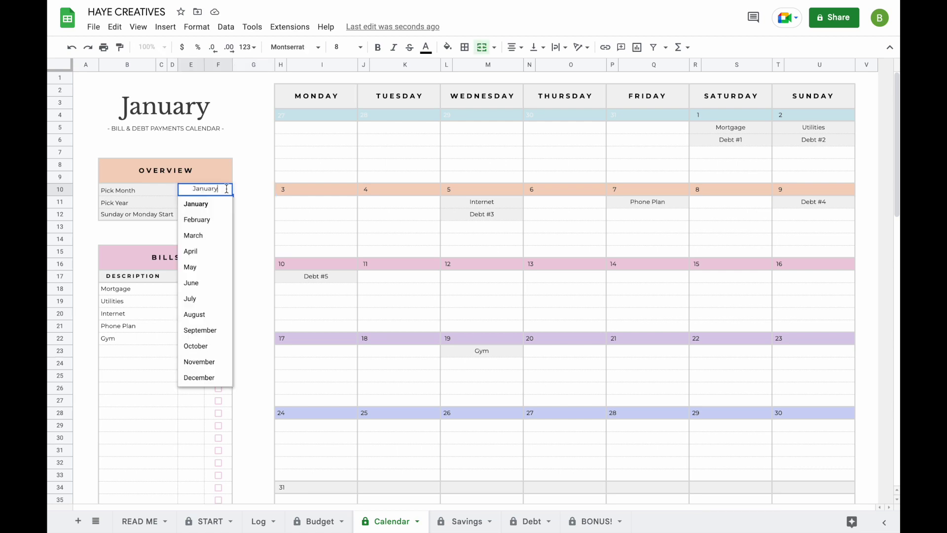
{"action": "left_click", "coordinate": [199, 377]}
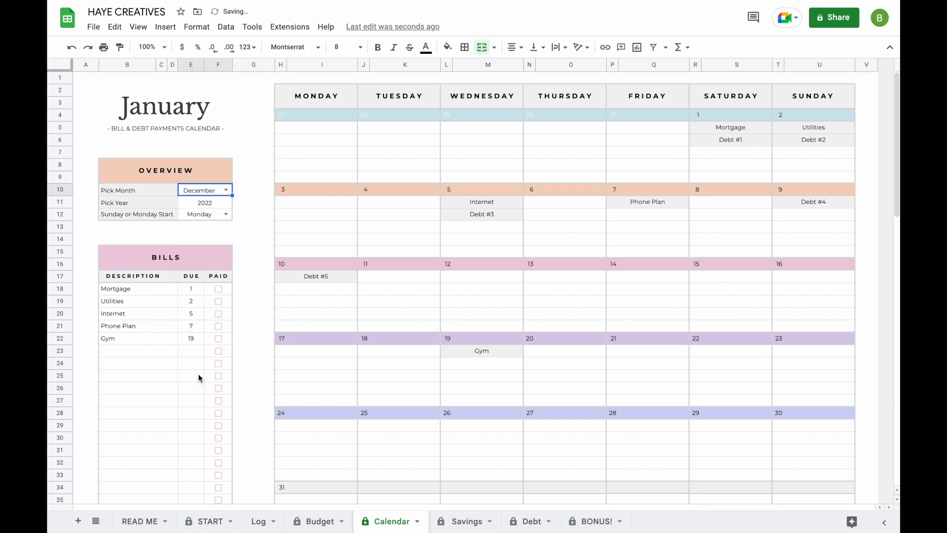
{"action": "left_click", "coordinate": [221, 206]}
{"action": "left_click", "coordinate": [236, 221]}
{"action": "left_click", "coordinate": [215, 215]}
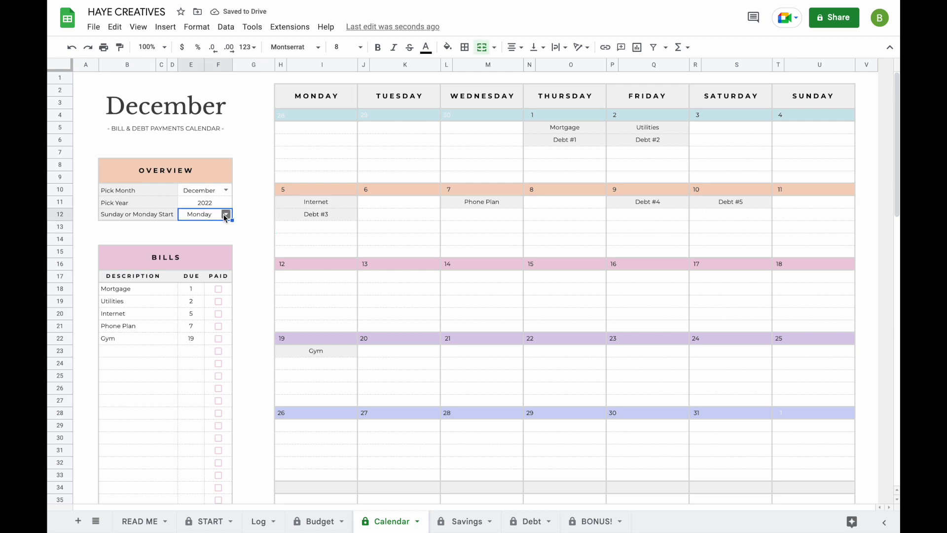
{"action": "left_click", "coordinate": [225, 215]}
{"action": "left_click", "coordinate": [217, 245]}
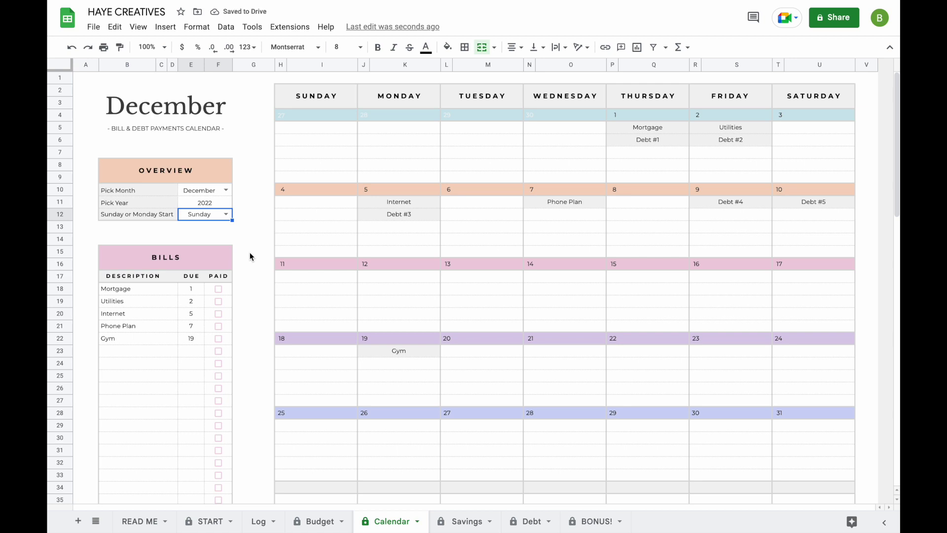
- In the Calendar's Extra Bills list, rename Extra Bill #1 as Example Bill and set its due day to 7
{"action": "scroll", "coordinate": [249, 279], "scroll_direction": "down", "scroll_amount": 2}
{"action": "scroll", "coordinate": [249, 279], "scroll_direction": "up", "scroll_amount": 2}
{"action": "scroll", "coordinate": [262, 342], "scroll_direction": "down", "scroll_amount": 20}
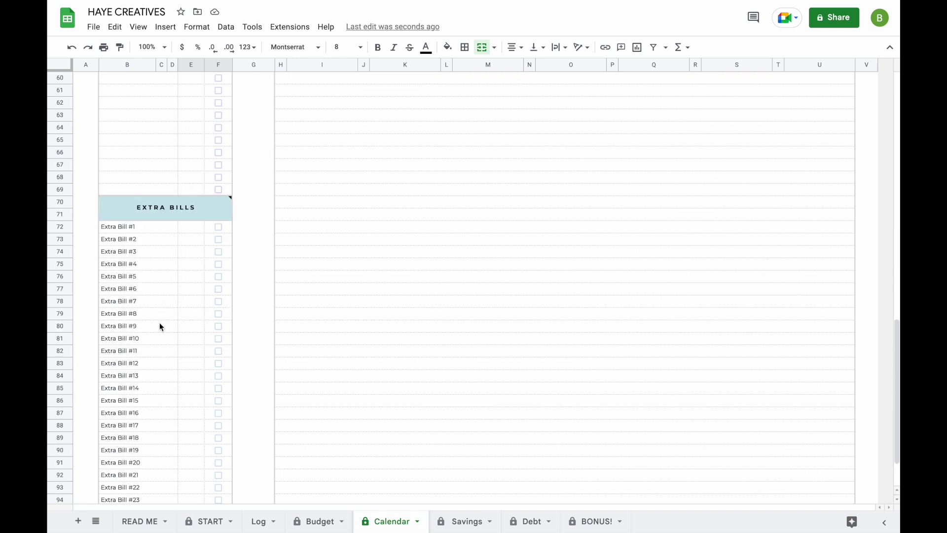
{"action": "left_click", "coordinate": [254, 252]}
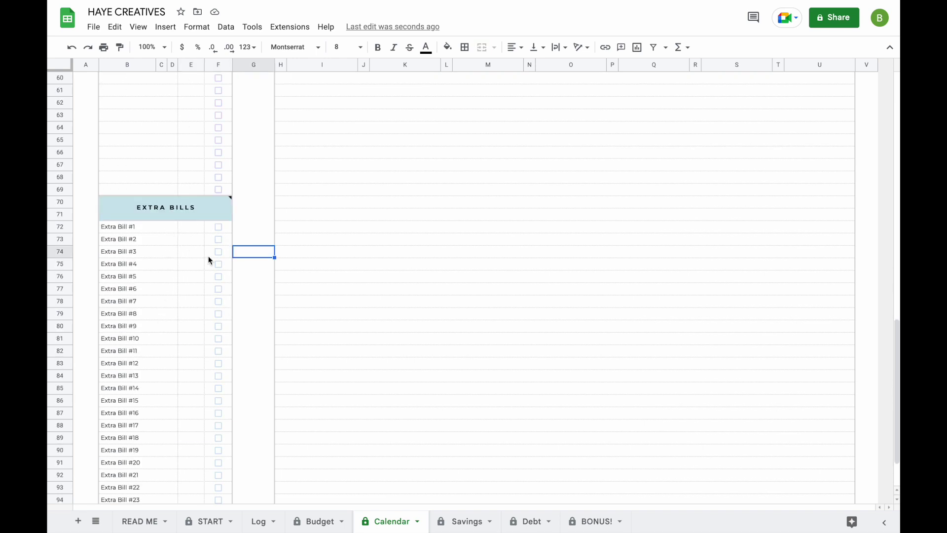
{"action": "double_click", "coordinate": [134, 228]}
{"action": "key", "text": "ctrl+a"}
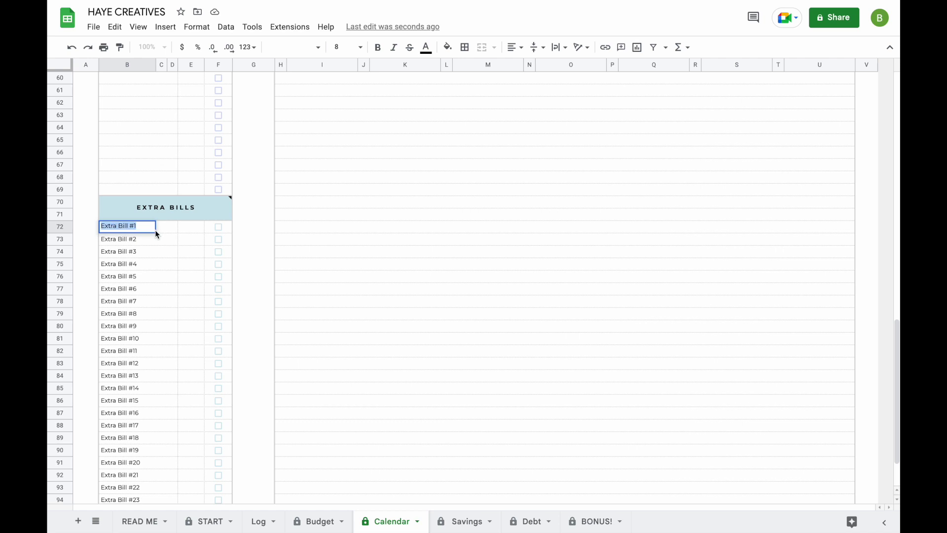
{"action": "key", "text": "BackSpace"}
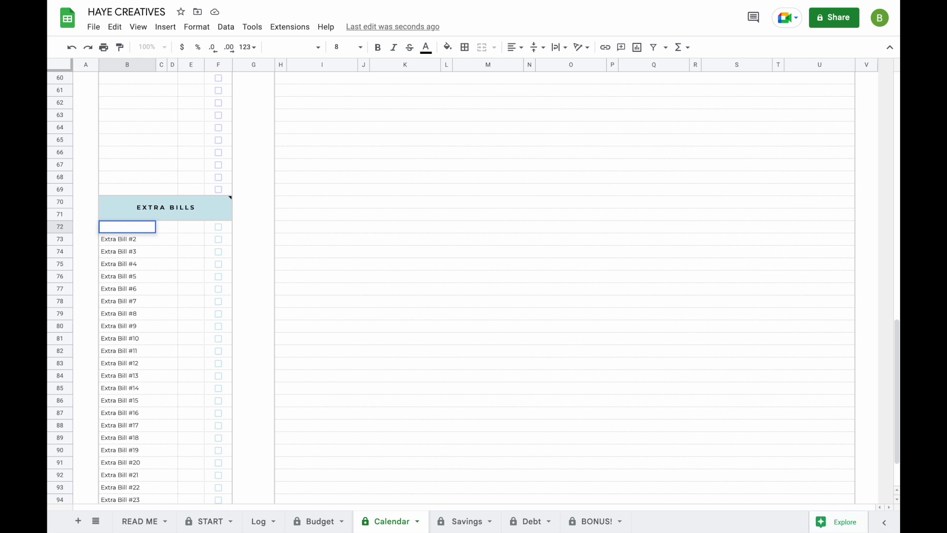
{"action": "type", "text": "Example Bill"}
{"action": "left_click", "coordinate": [193, 230]}
{"action": "type", "text": "7"}
{"action": "key", "text": "Return"}
{"action": "scroll", "coordinate": [310, 230], "scroll_direction": "up", "scroll_amount": 15}
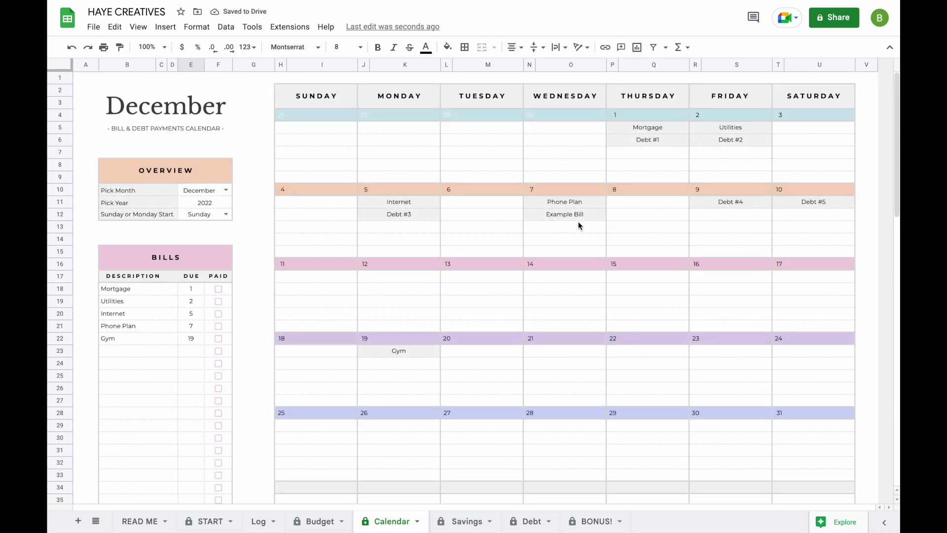
- Review the calendar's bill and debt lists, and mark the Mortgage bill as paid
{"action": "scroll", "coordinate": [417, 254], "scroll_direction": "down", "scroll_amount": 10}
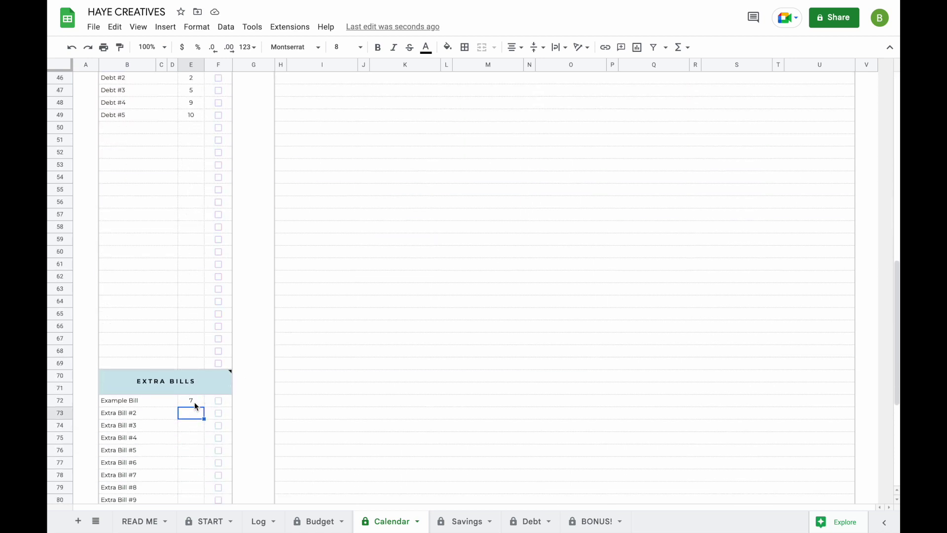
{"action": "scroll", "coordinate": [270, 269], "scroll_direction": "up", "scroll_amount": 8}
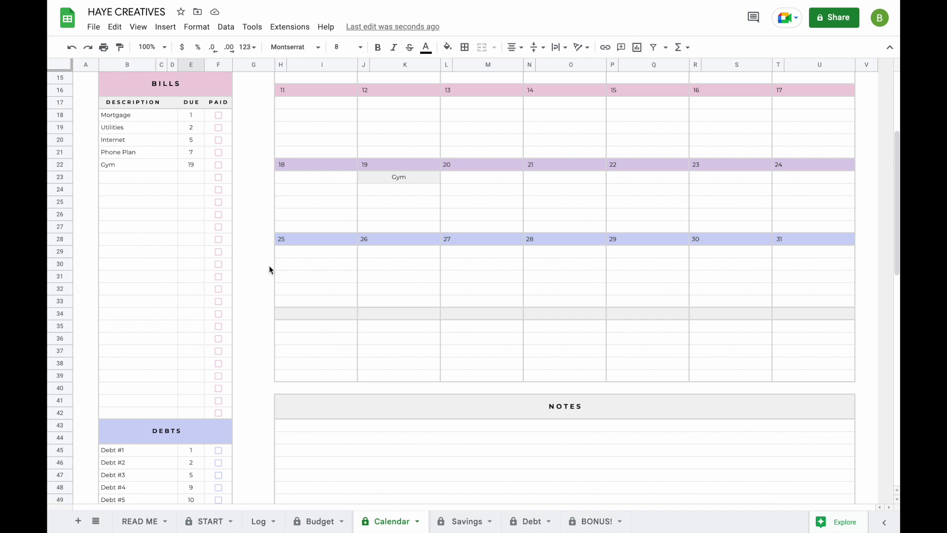
{"action": "scroll", "coordinate": [269, 270], "scroll_direction": "up", "scroll_amount": 2}
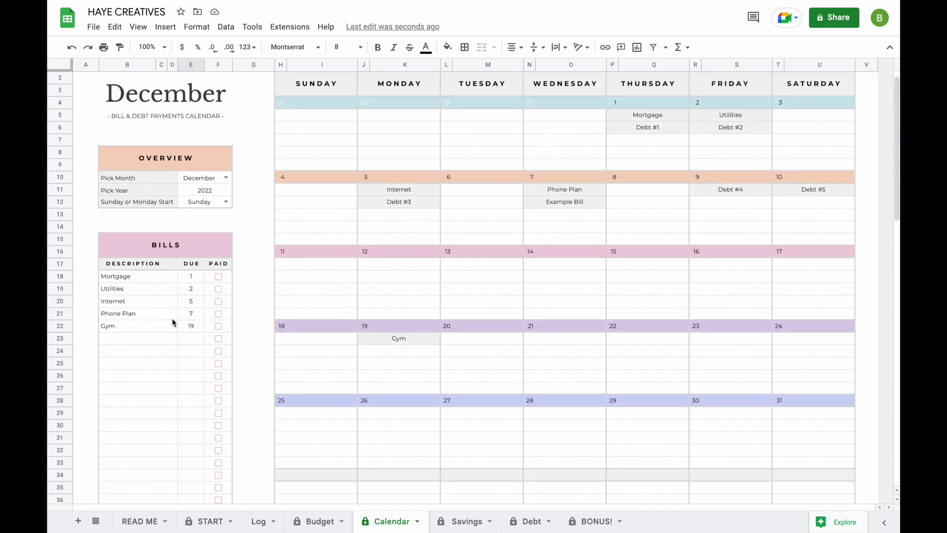
{"action": "scroll", "coordinate": [325, 319], "scroll_direction": "up", "scroll_amount": 1}
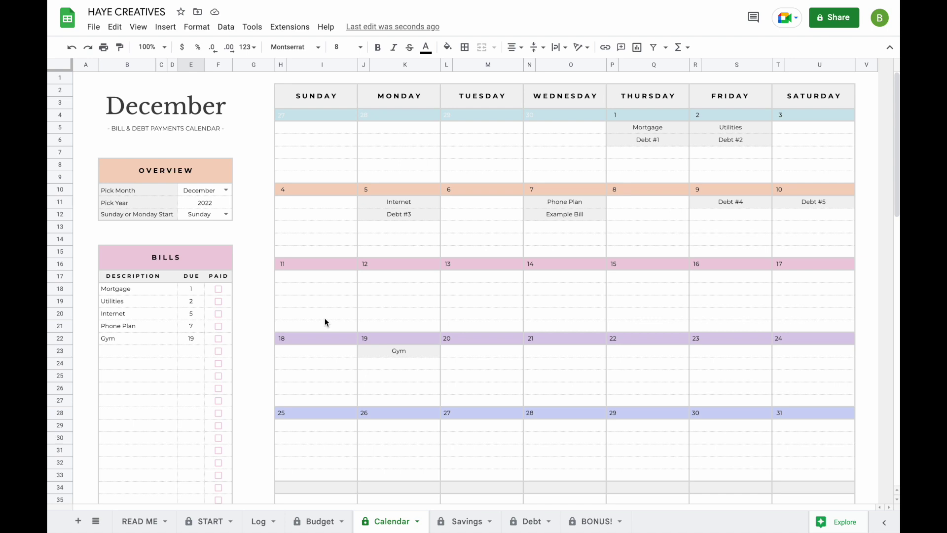
{"action": "left_click", "coordinate": [219, 289]}
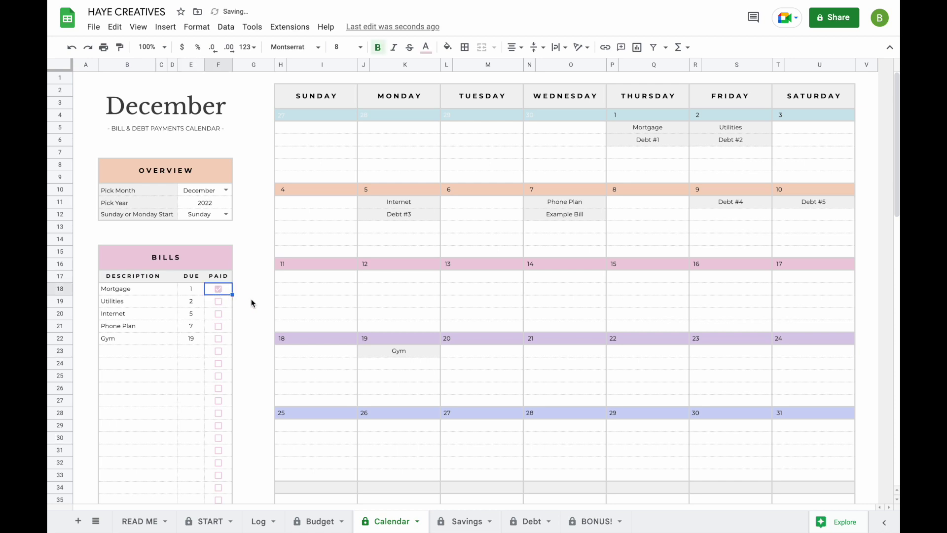
- Set the calendar's month to January and its year to 2023
{"action": "left_click", "coordinate": [226, 190]}
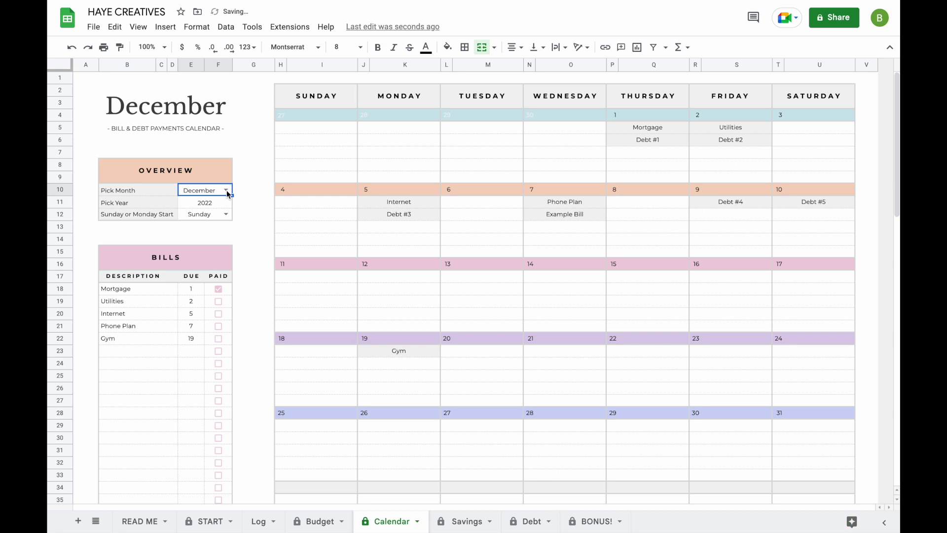
{"action": "left_click", "coordinate": [226, 190]}
{"action": "left_click", "coordinate": [214, 205]}
{"action": "left_click", "coordinate": [214, 203]}
{"action": "type", "text": "2023"}
{"action": "key", "text": "Return"}
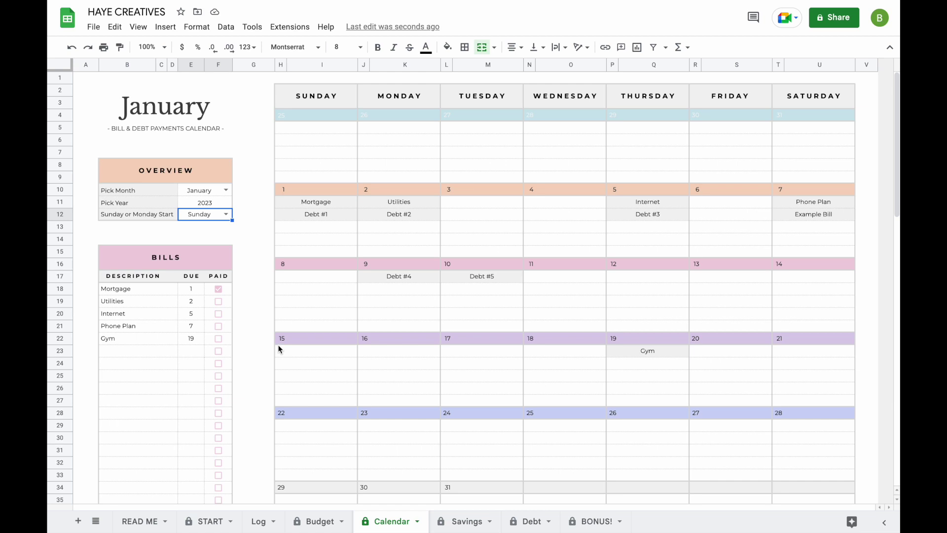
- View the Savings dashboard, and on the Log sheet start a transaction dated 4 December 2022 with an amount of 50
{"action": "left_click", "coordinate": [466, 521]}
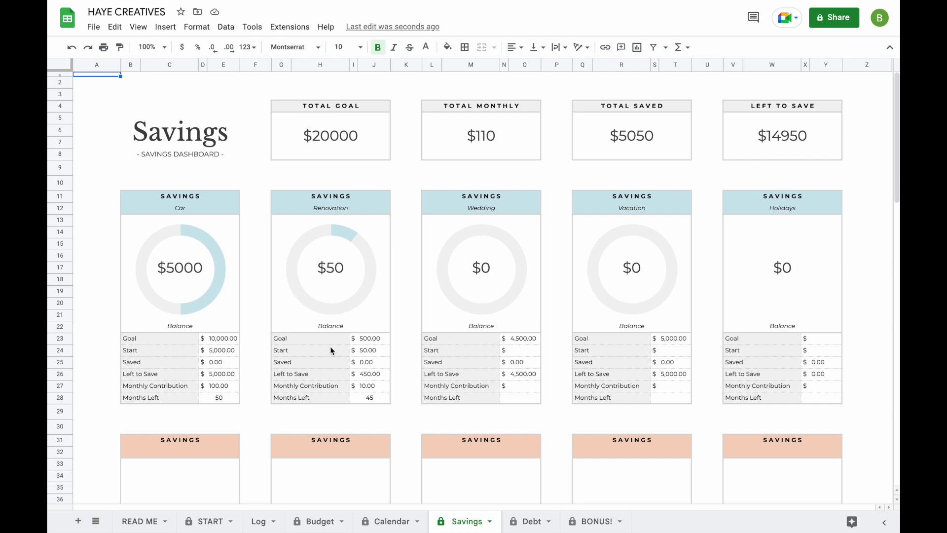
{"action": "left_click", "coordinate": [259, 521]}
{"action": "left_click", "coordinate": [102, 231]}
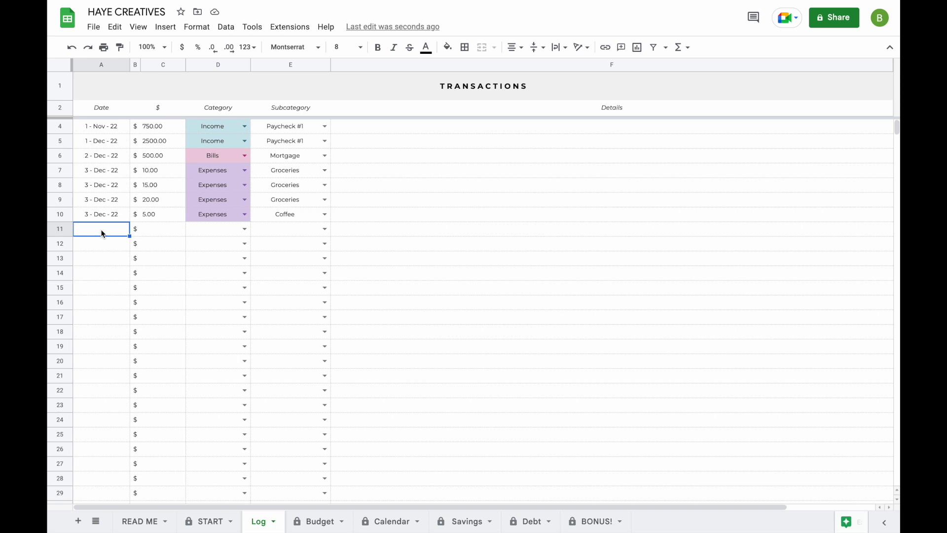
{"action": "type", "text": "12/4/22"}
{"action": "key", "text": "Return"}
{"action": "left_click", "coordinate": [164, 224]}
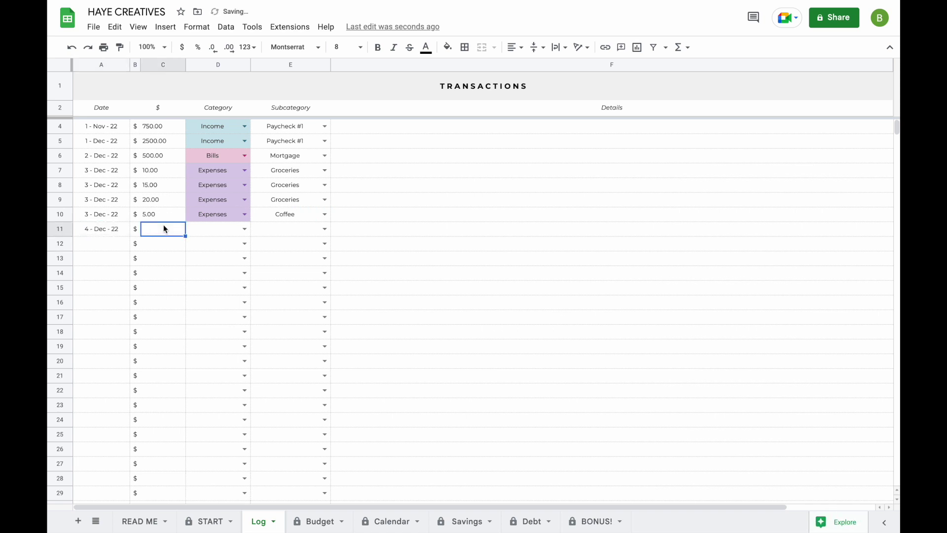
{"action": "type", "text": "50"}
{"action": "key", "text": "Return"}
- Categorize the 4 December transaction as Savings with the subcategory Car, and check the Car balance on the Savings sheet
{"action": "left_click", "coordinate": [244, 229]}
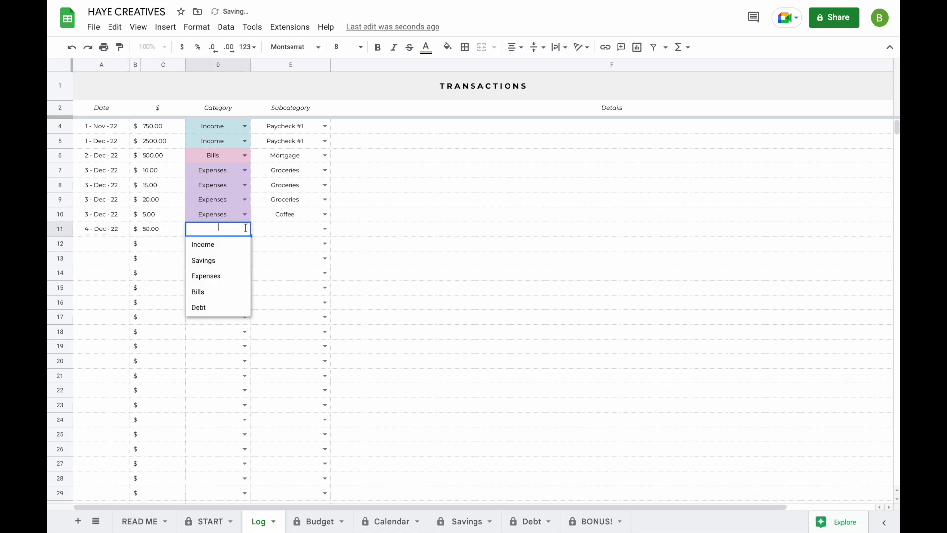
{"action": "left_click", "coordinate": [224, 262]}
{"action": "left_click", "coordinate": [326, 230]}
{"action": "left_click", "coordinate": [313, 245]}
{"action": "left_click", "coordinate": [453, 522]}
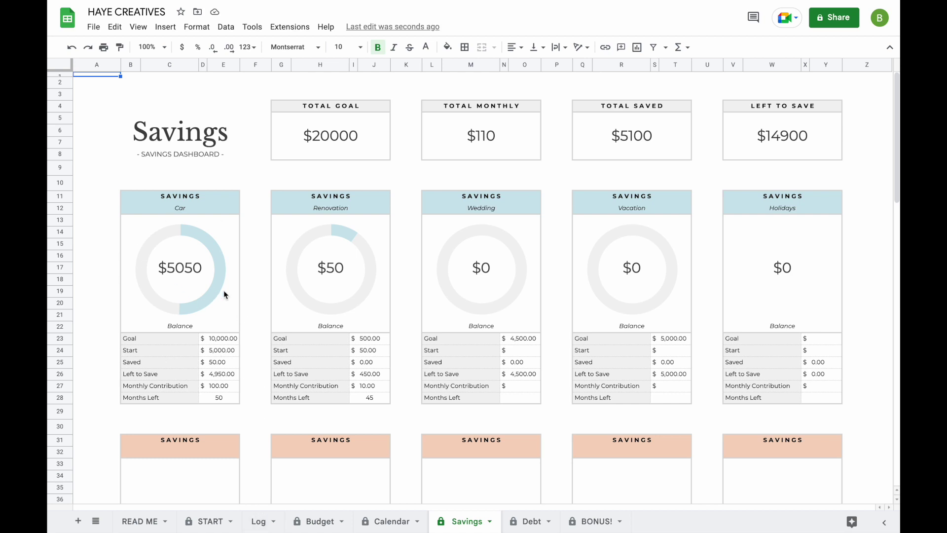
- On the Debt sheet, enter an extra payment of 1000 for Dec - 22 and review the debts' payoff schedules
{"action": "left_click", "coordinate": [531, 521]}
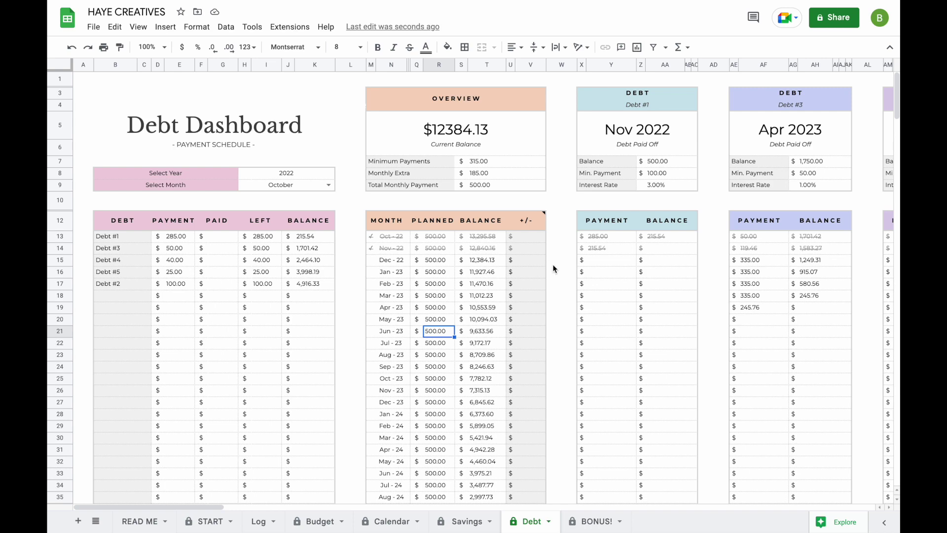
{"action": "scroll", "coordinate": [553, 264], "scroll_direction": "right", "scroll_amount": 7}
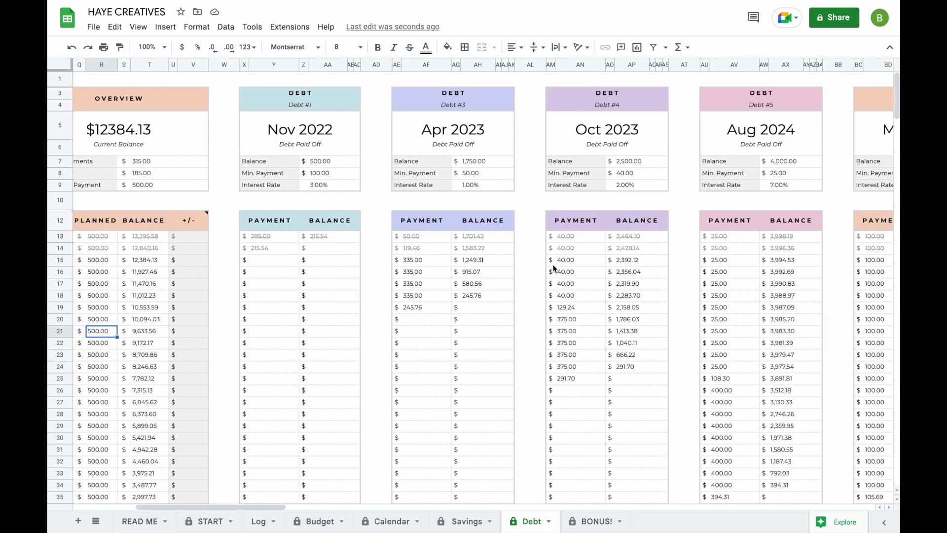
{"action": "scroll", "coordinate": [553, 264], "scroll_direction": "left", "scroll_amount": 7}
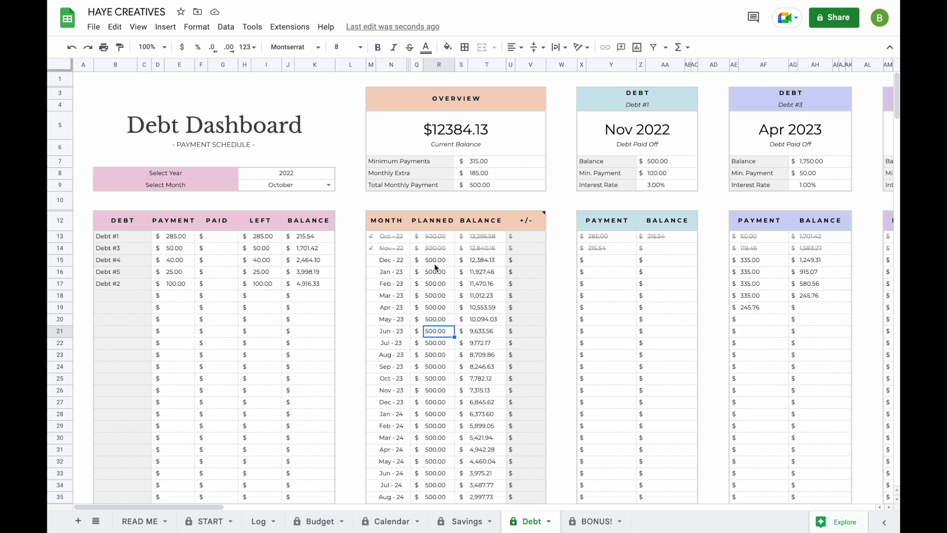
{"action": "left_click", "coordinate": [533, 266]}
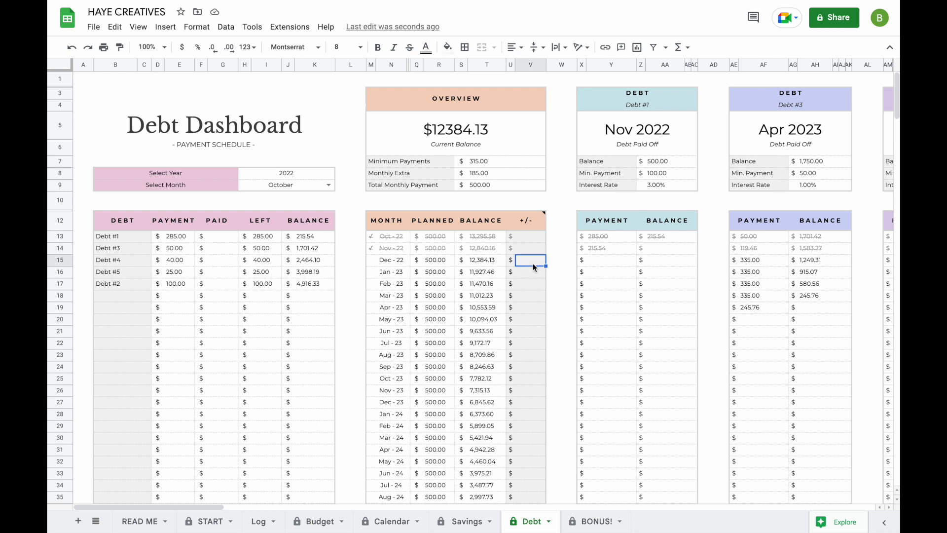
{"action": "type", "text": "1000"}
{"action": "key", "text": "Return"}
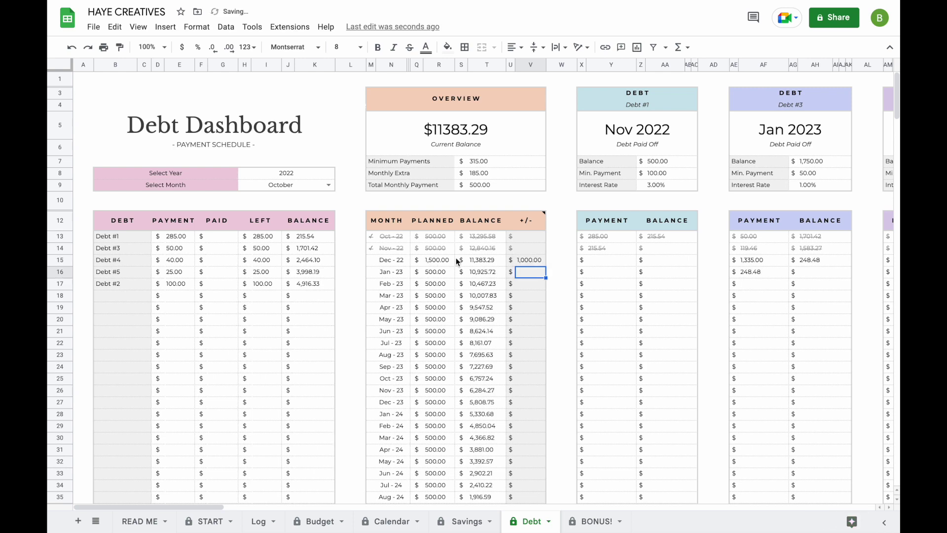
{"action": "scroll", "coordinate": [765, 272], "scroll_direction": "right", "scroll_amount": 4}
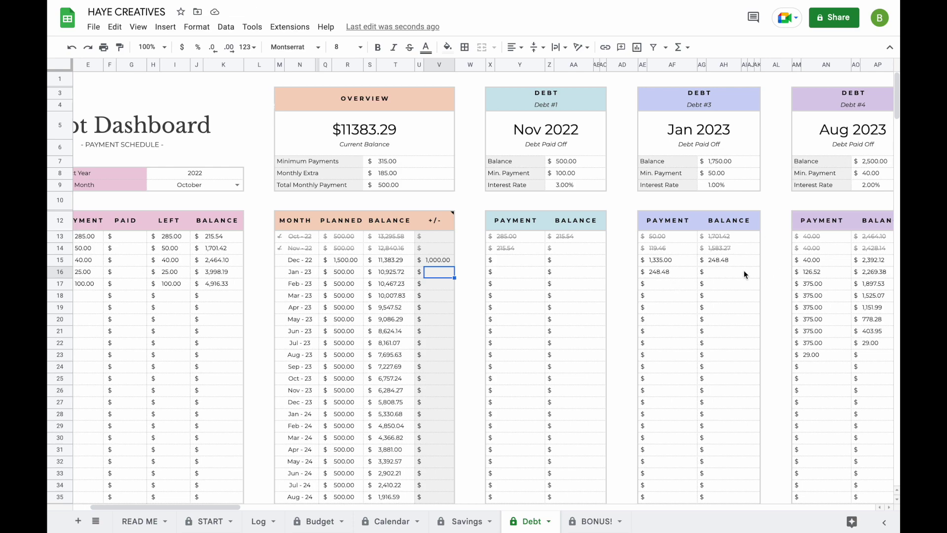
- Undo the extra Dec - 22 payment and review the payoff schedules of the remaining debts
{"action": "key", "text": "ctrl+z"}
{"action": "left_click_drag", "start_coordinate": [536, 260], "coordinate": [519, 290]}
{"action": "scroll", "coordinate": [519, 286], "scroll_direction": "right", "scroll_amount": 10}
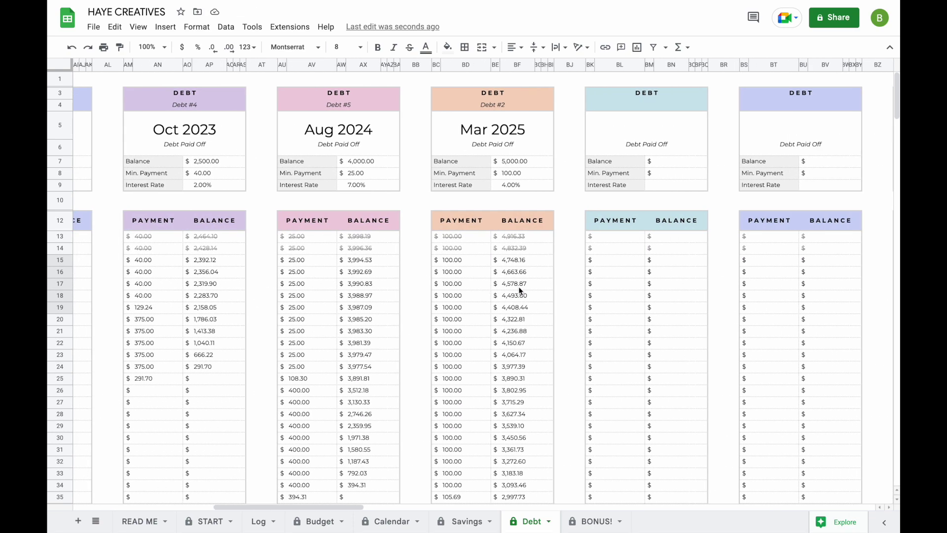
- Set the Debt dashboard's month to December and review the planned payment for each debt
{"action": "scroll", "coordinate": [519, 286], "scroll_direction": "left", "scroll_amount": 10}
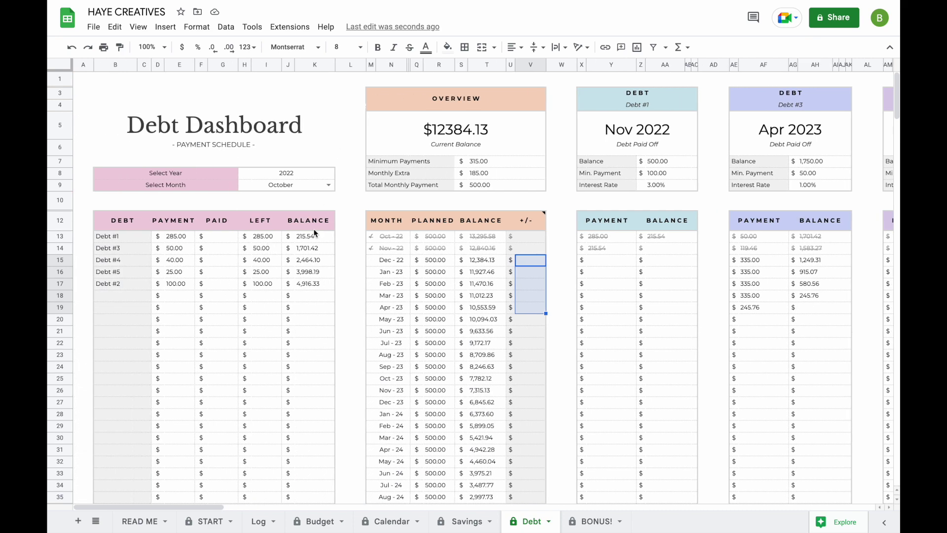
{"action": "left_click", "coordinate": [338, 203]}
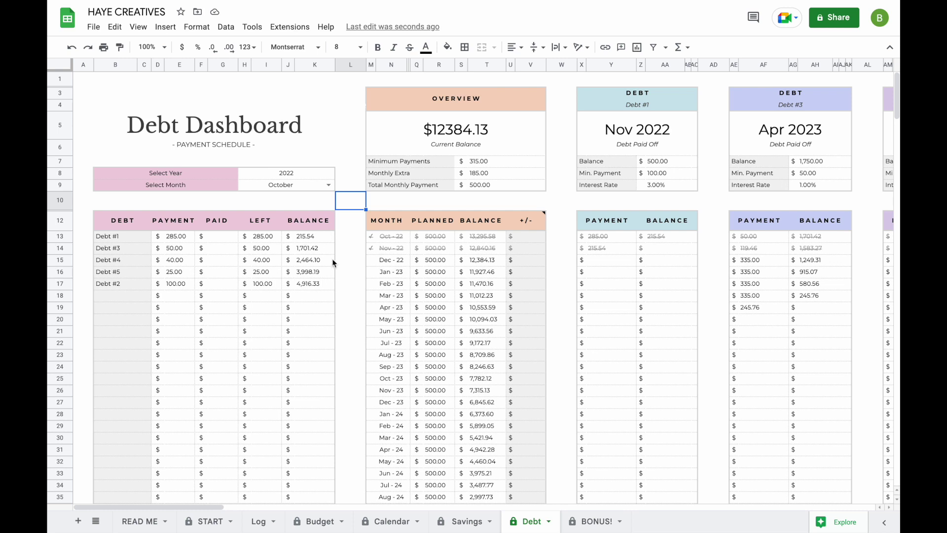
{"action": "left_click", "coordinate": [328, 184]}
{"action": "left_click", "coordinate": [294, 372]}
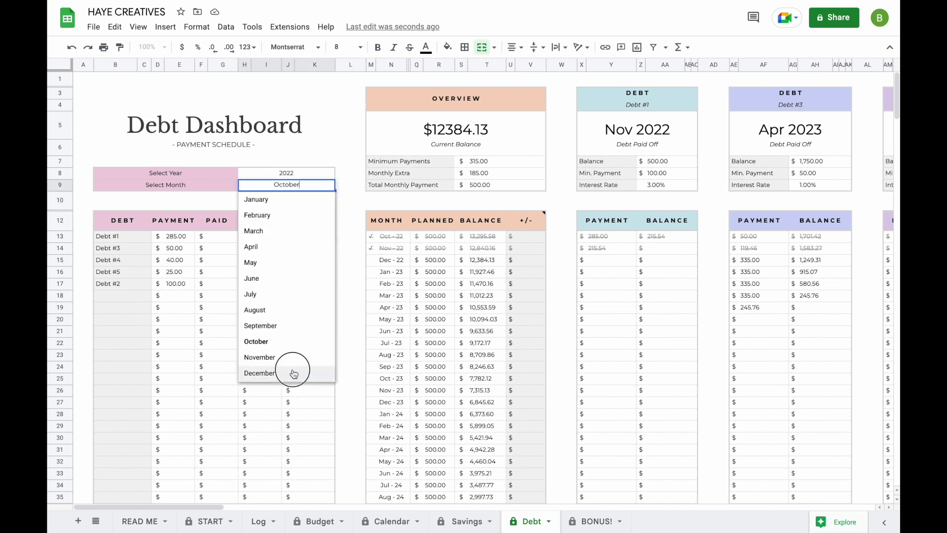
{"action": "left_click", "coordinate": [176, 238]}
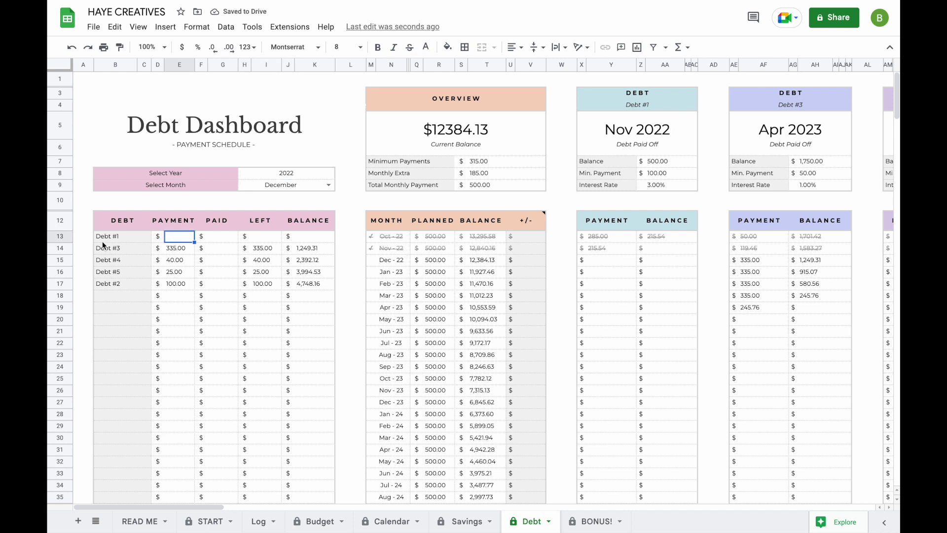
{"action": "left_click", "coordinate": [182, 246]}
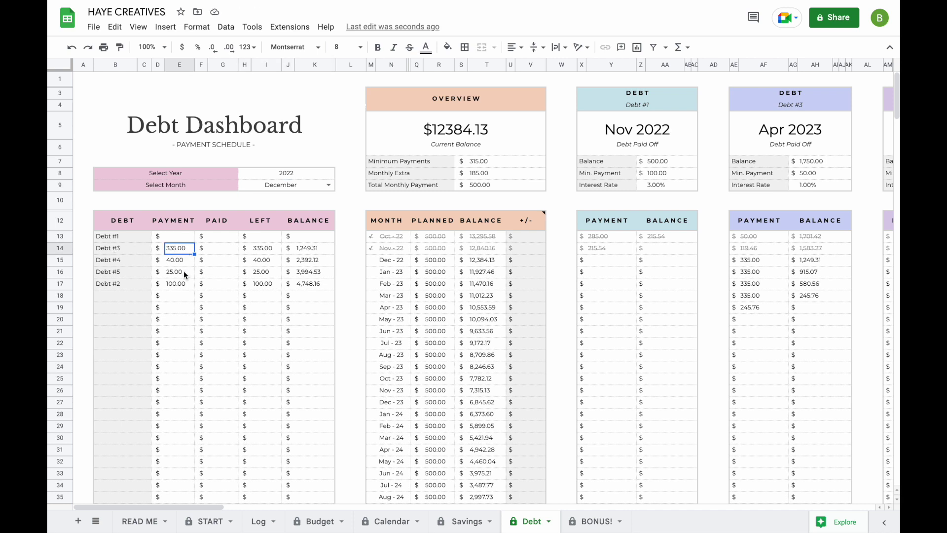
{"action": "key", "text": "Down"}
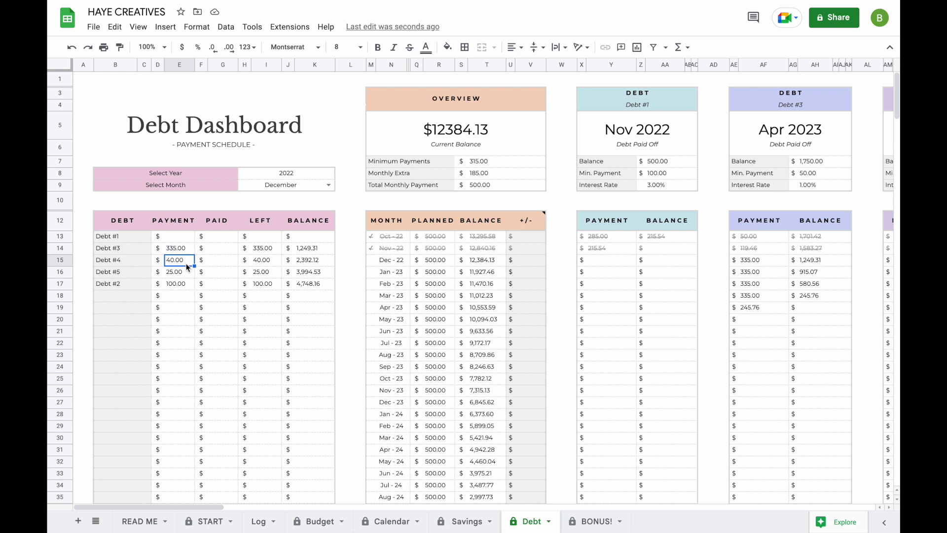
{"action": "left_click", "coordinate": [174, 276]}
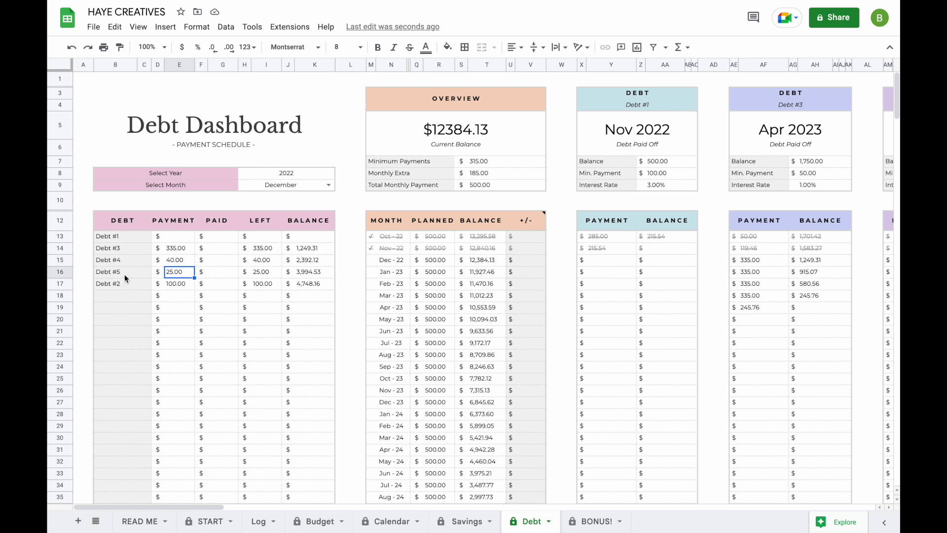
{"action": "left_click", "coordinate": [168, 283]}
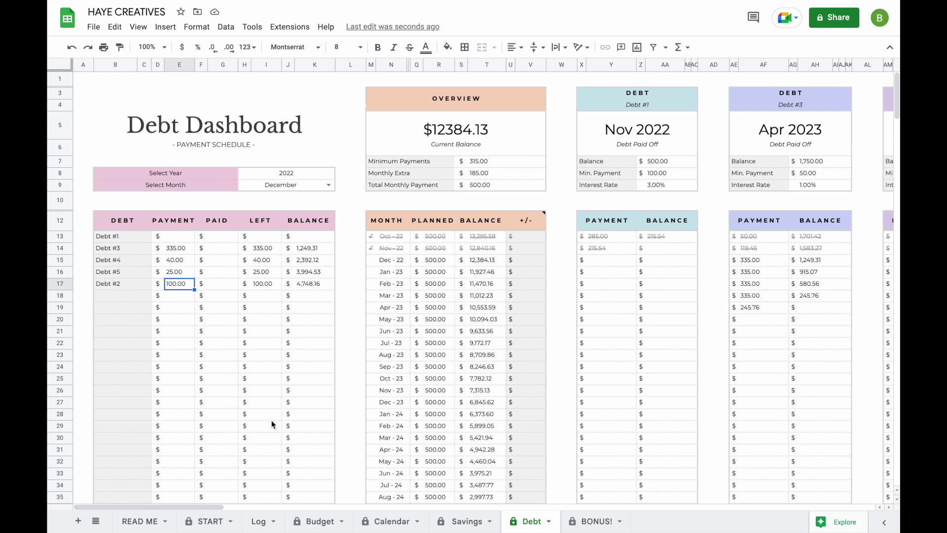
- On the Log sheet, record a transaction of 100 dated 3 December 2022 with category Debt and subcategory Debt #3
{"action": "left_click", "coordinate": [260, 522]}
{"action": "left_click", "coordinate": [107, 245]}
{"action": "type", "text": "12/3"}
{"action": "key", "text": "Tab"}
{"action": "type", "text": "100"}
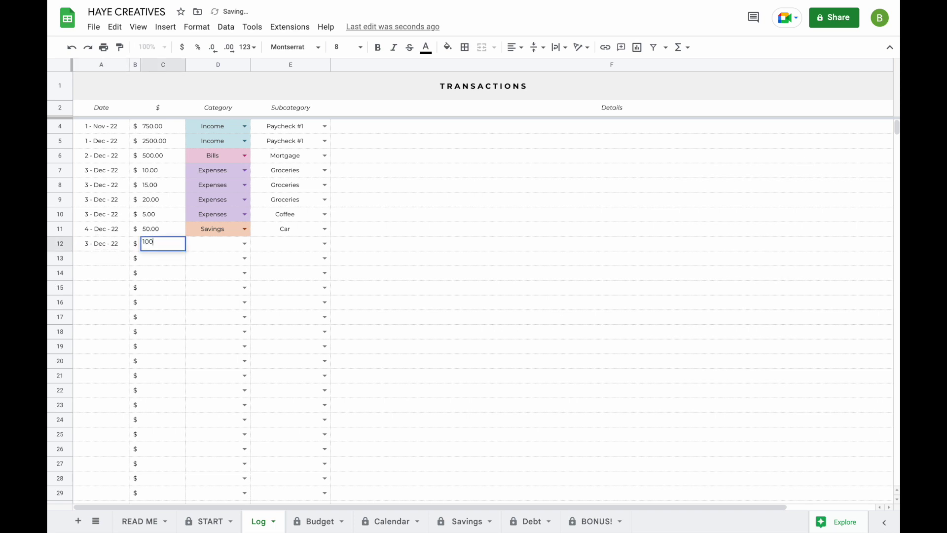
{"action": "key", "text": "Return"}
{"action": "left_click", "coordinate": [245, 243]}
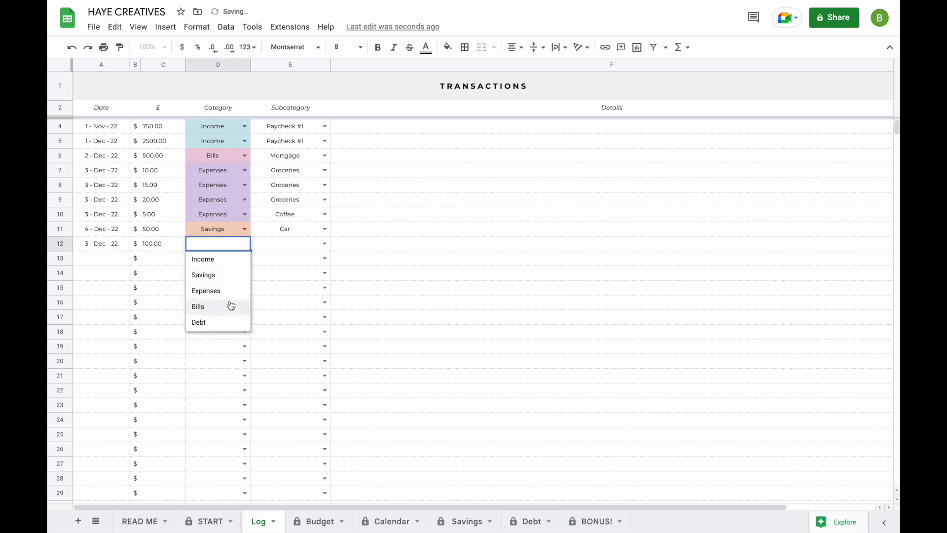
{"action": "left_click", "coordinate": [228, 321]}
{"action": "left_click", "coordinate": [324, 244]}
{"action": "left_click", "coordinate": [316, 276]}
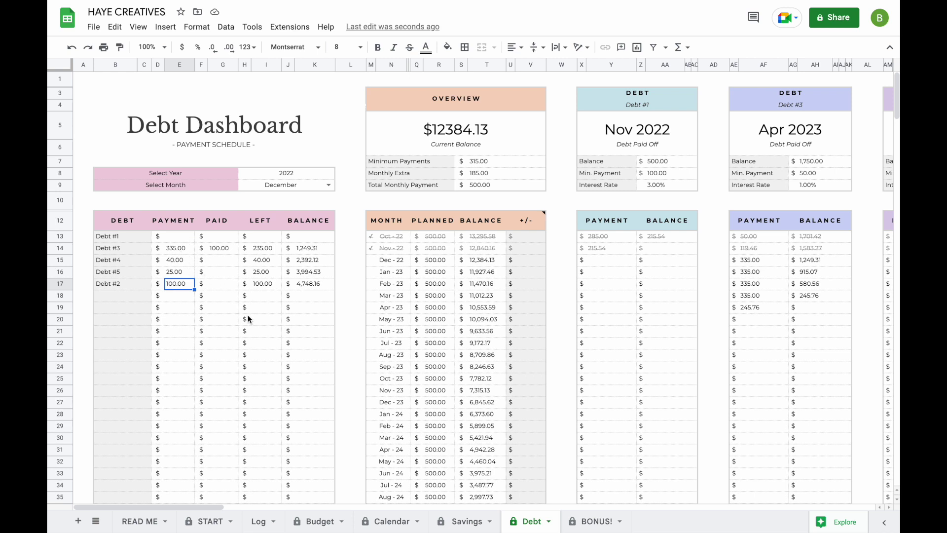
- Start another Log transaction with an amount of 335, copying the 3 December 2022 date from the row above
{"action": "left_click", "coordinate": [260, 522]}
{"action": "left_click", "coordinate": [156, 258]}
{"action": "type", "text": "335"}
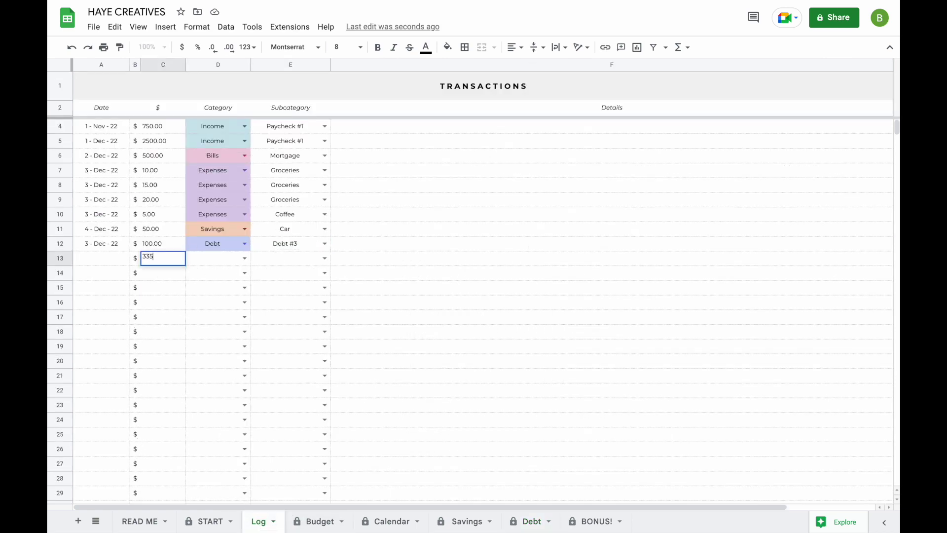
{"action": "key", "text": "Return"}
{"action": "left_click", "coordinate": [96, 246]}
{"action": "key", "text": "ctrl+c"}
{"action": "left_click", "coordinate": [108, 258]}
{"action": "key", "text": "ctrl+v"}
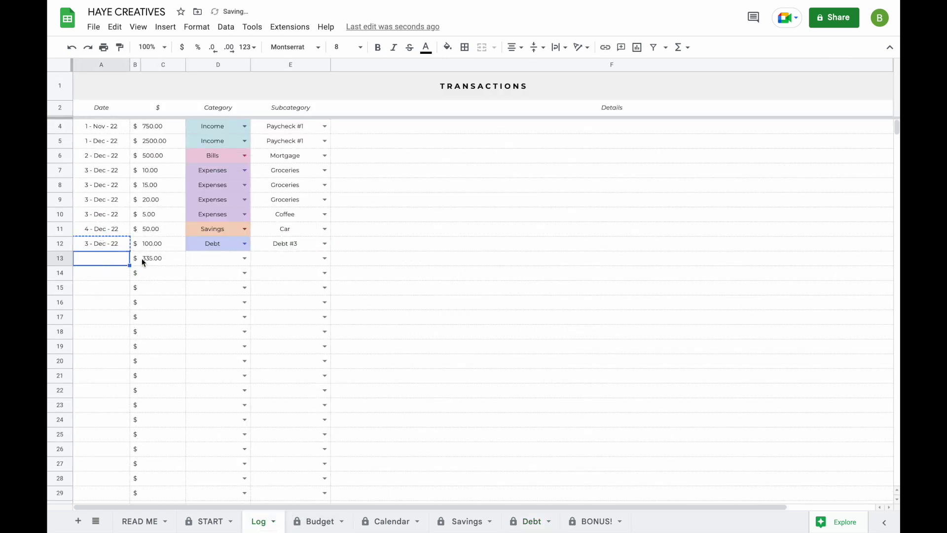
- Categorize the 335 transaction as Debt with the subcategory Debt #3
{"action": "left_click", "coordinate": [248, 250]}
{"action": "left_click", "coordinate": [277, 263]}
{"action": "left_click", "coordinate": [244, 258]}
{"action": "left_click", "coordinate": [217, 336]}
{"action": "left_click", "coordinate": [325, 258]}
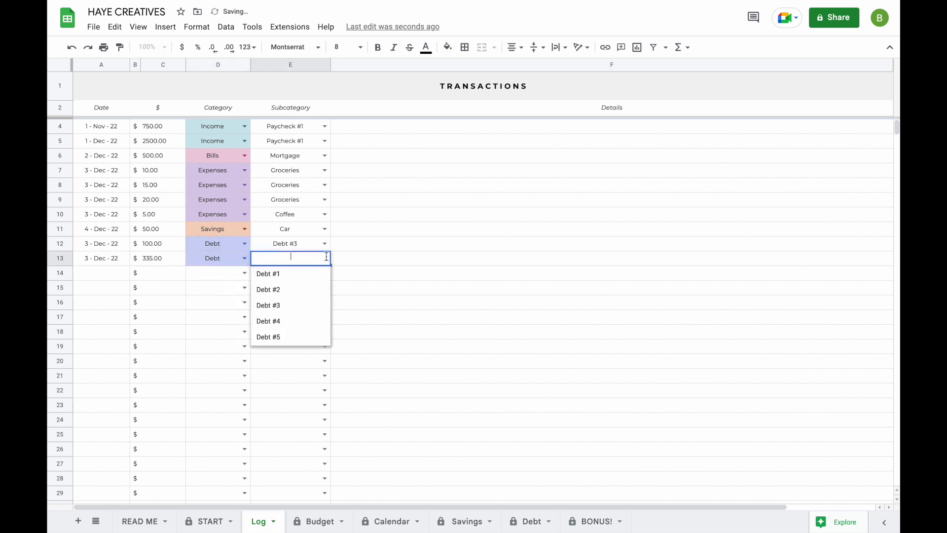
{"action": "left_click", "coordinate": [307, 306]}
- Review the paid amounts and payoff schedules on the Debt sheet, and open the Budget sheet
{"action": "left_click", "coordinate": [528, 521]}
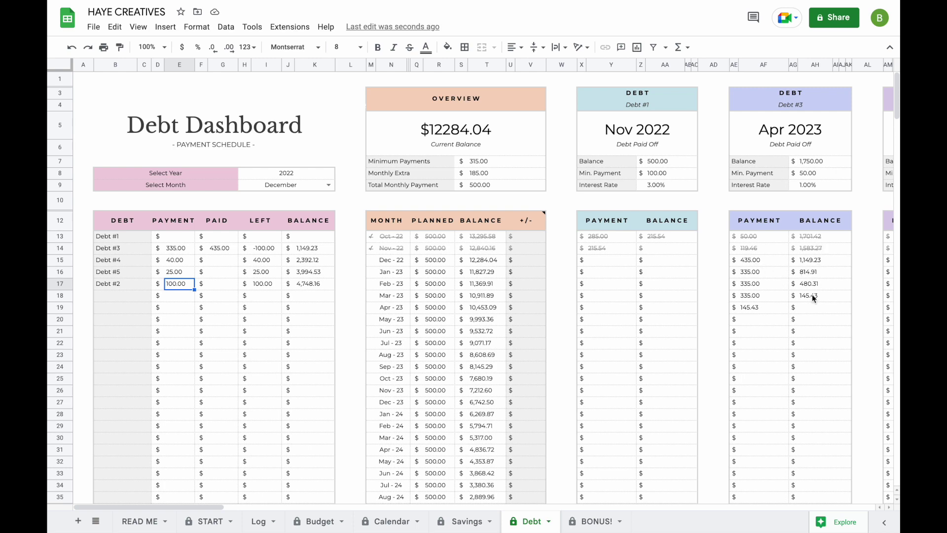
{"action": "scroll", "coordinate": [812, 294], "scroll_direction": "right", "scroll_amount": 3}
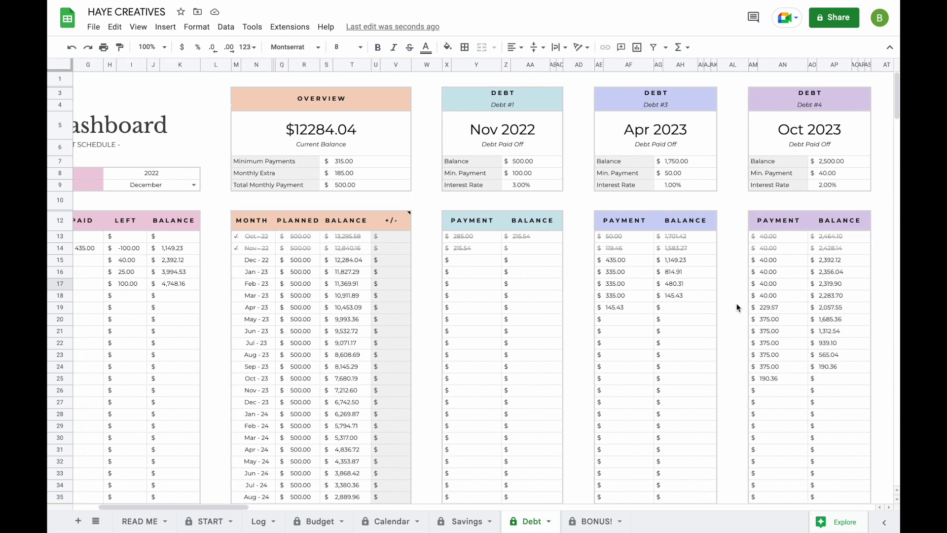
{"action": "scroll", "coordinate": [736, 306], "scroll_direction": "left", "scroll_amount": 3}
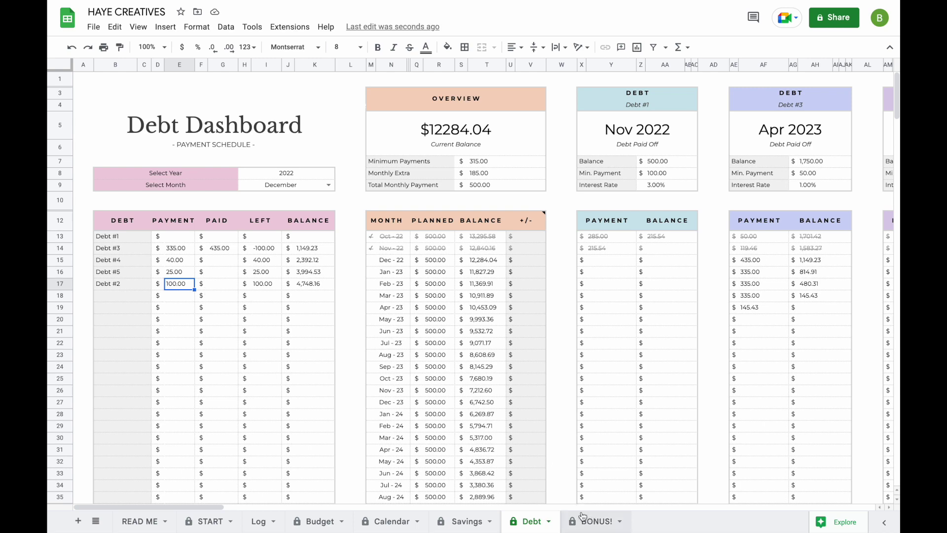
{"action": "left_click", "coordinate": [318, 521]}
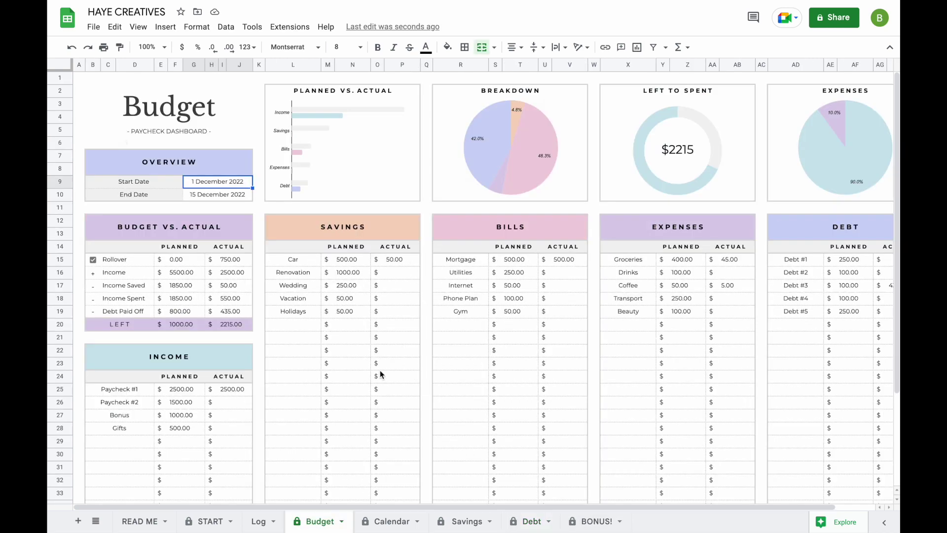